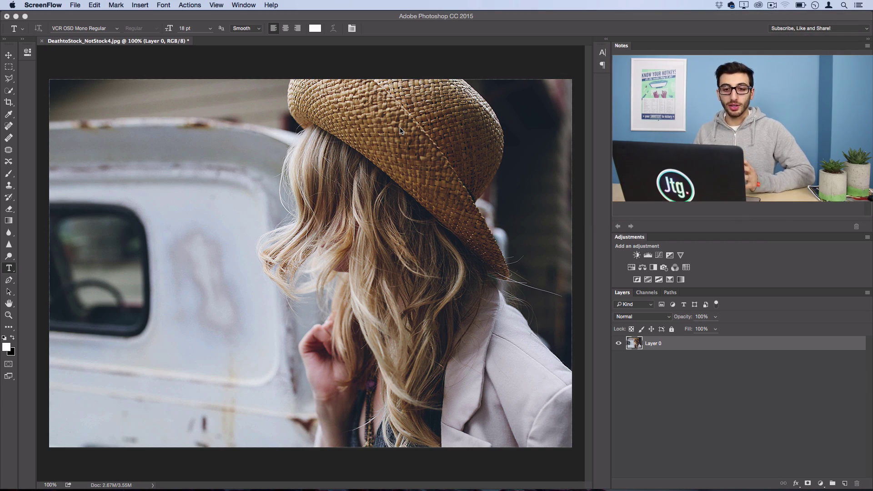
Set the Type tool font to VCR OSD Mono Regular at 18 pt.
click(96, 29)
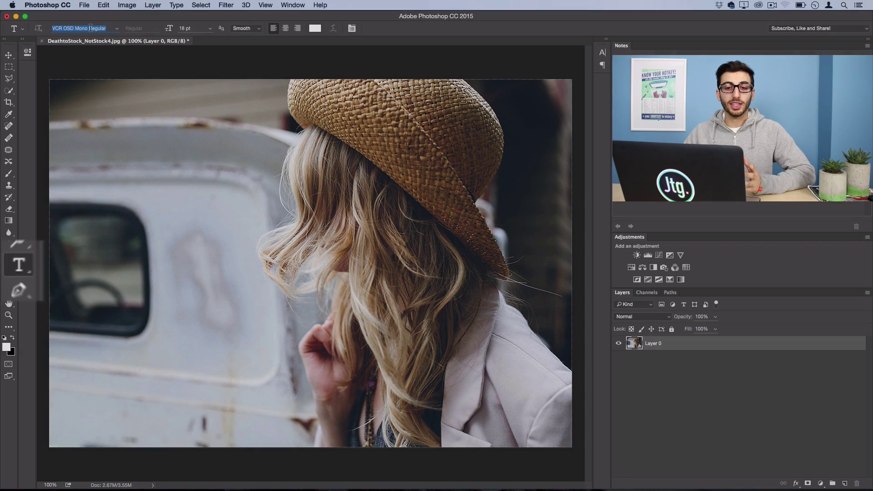
Type the two-line timestamp 'PM 5:46' / 'FEB.3 1988' at the photo's lower left.
click(91, 28)
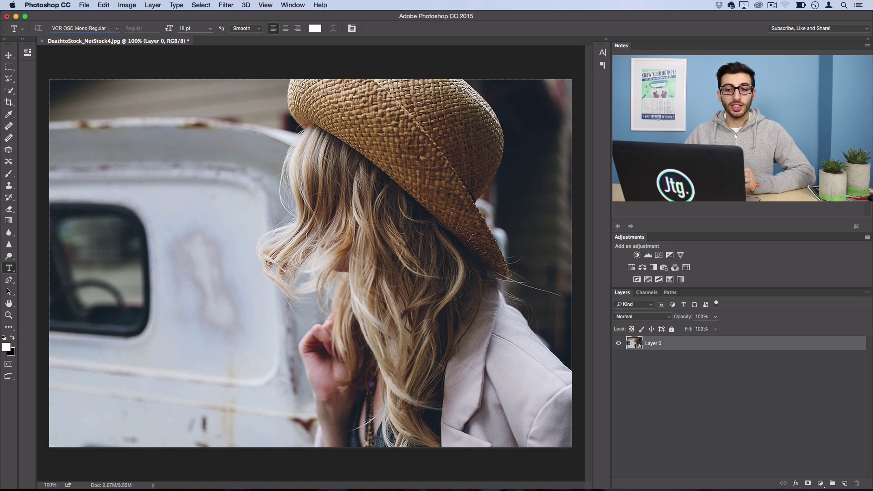
click(187, 28)
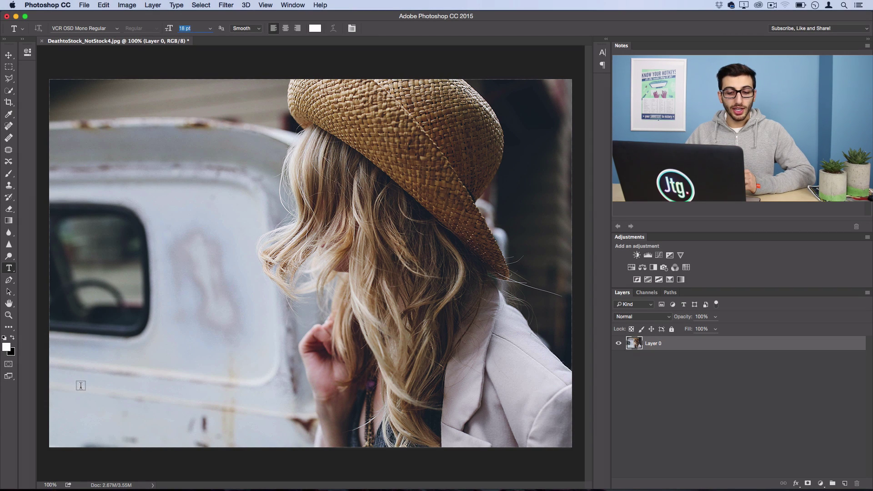
click(83, 386)
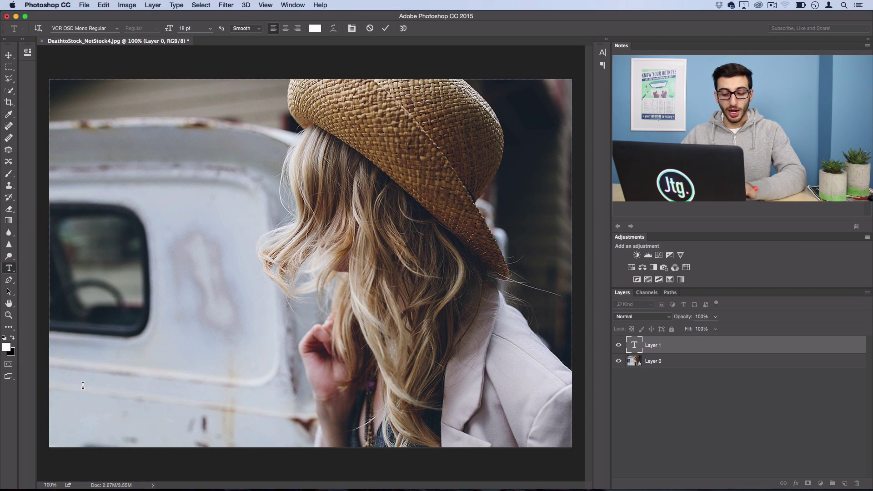
text(PM )
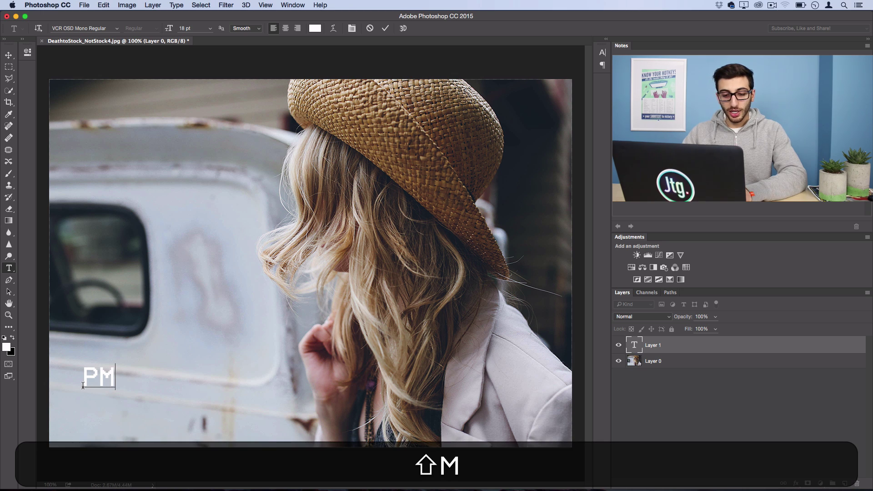
text(5:)
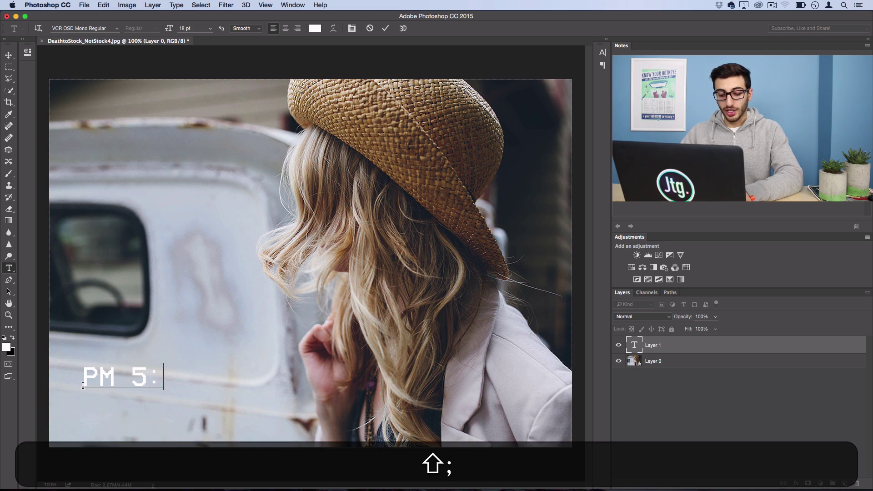
text(46)
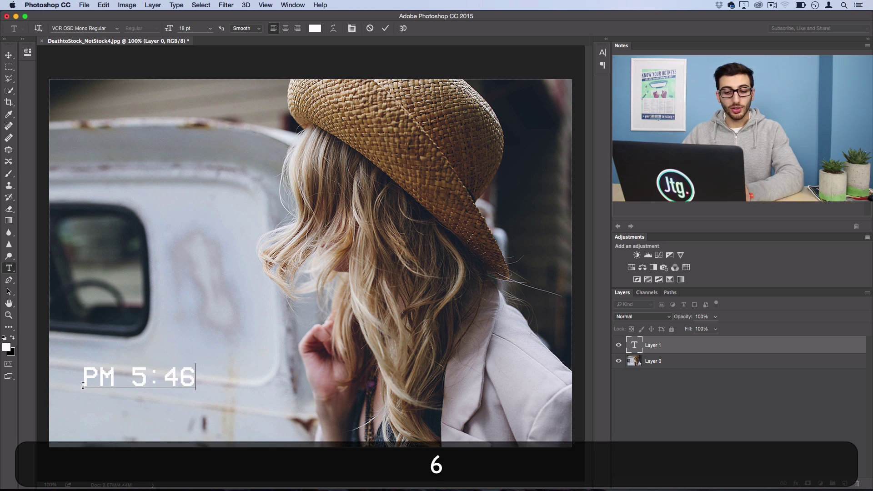
key(Return)
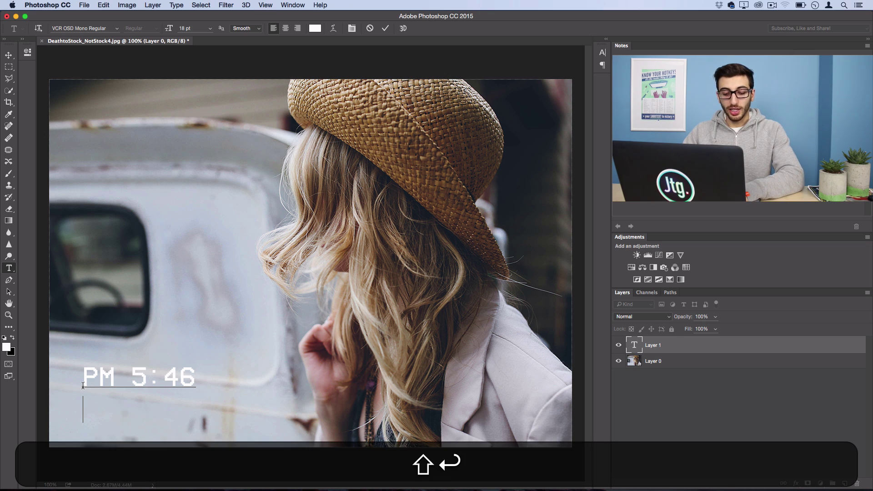
text(FEB.3)
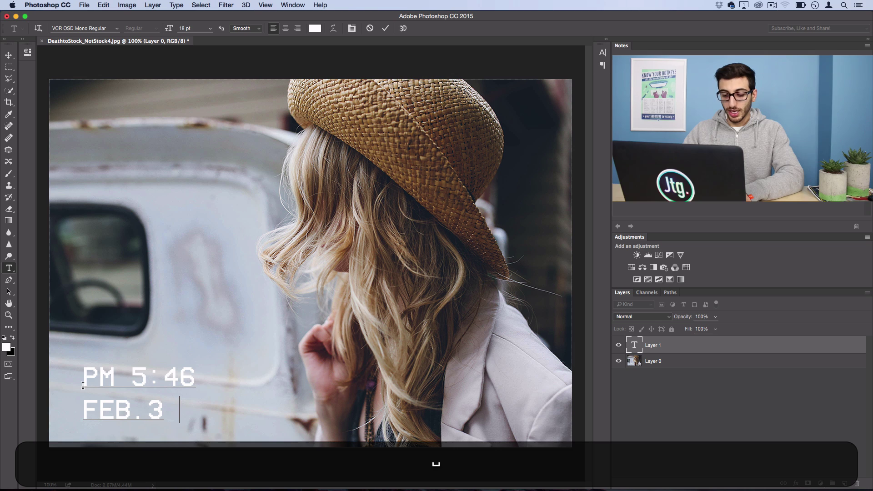
text( 1988)
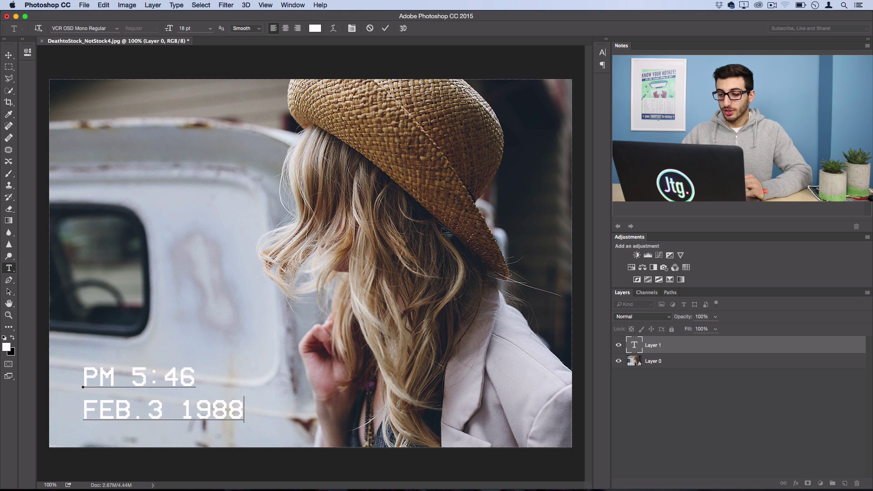
click(633, 346)
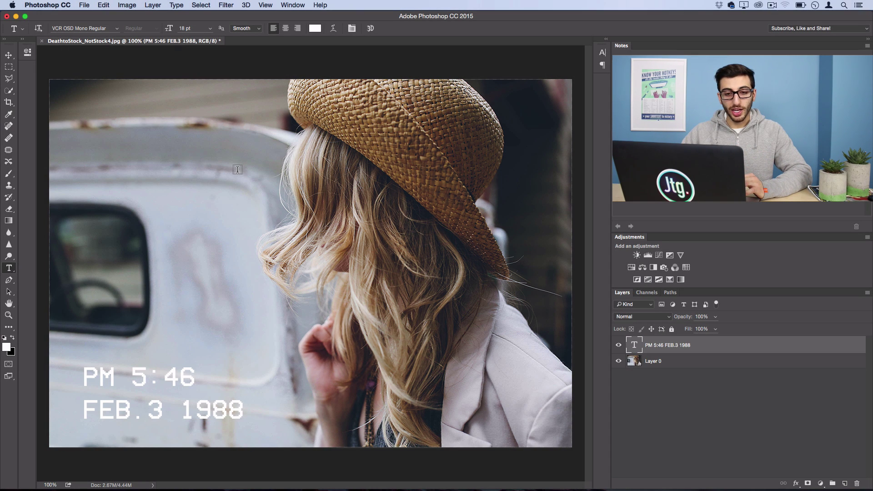
Move the timestamp toward the lower-left corner and scale it proportionally to about 110%.
click(9, 55)
drag(170, 383, 155, 394)
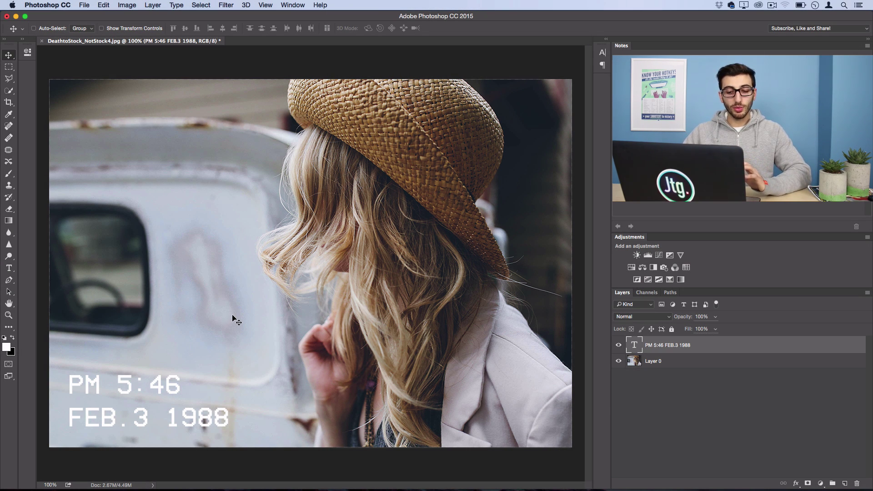
click(104, 5)
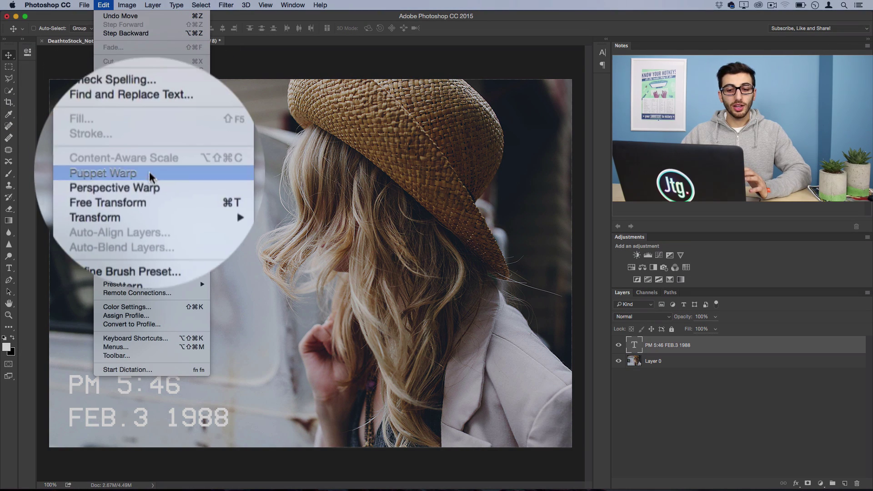
click(120, 188)
key(shift)
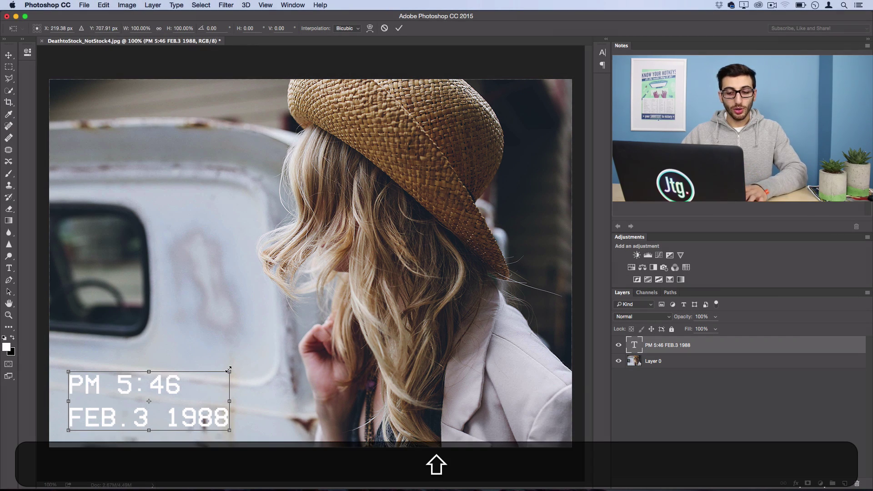
drag(229, 370, 240, 352)
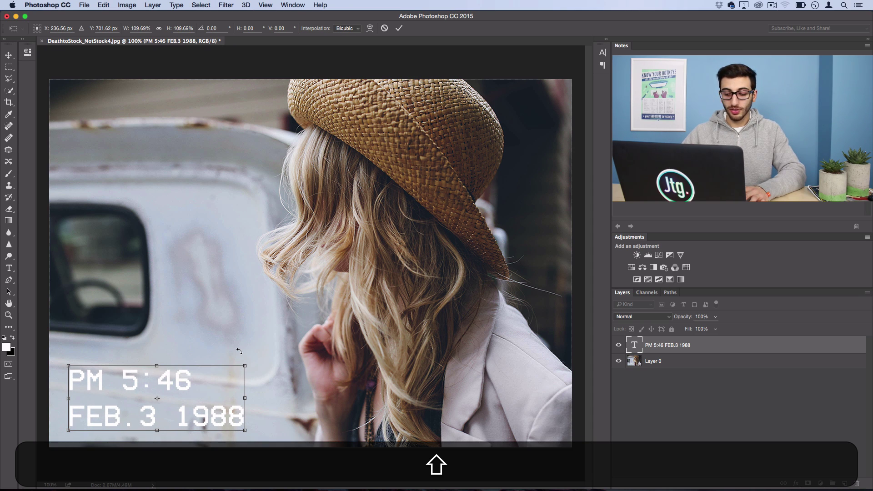
key(Return)
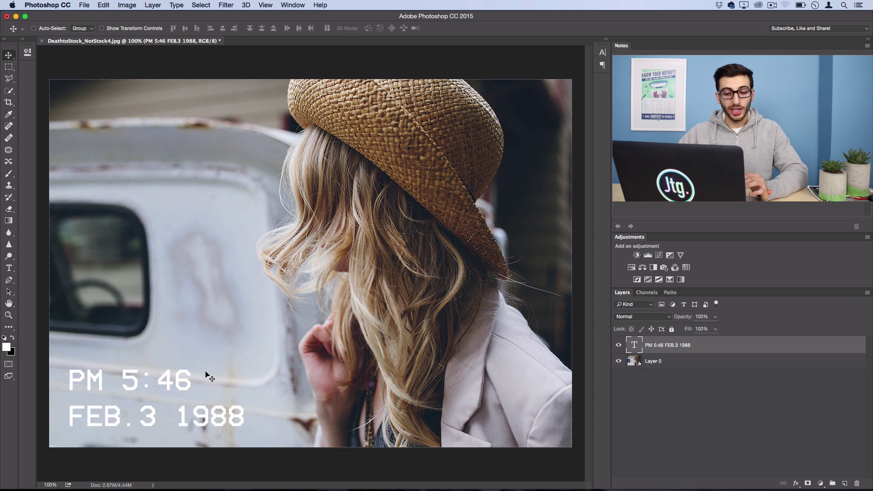
drag(417, 424, 419, 423)
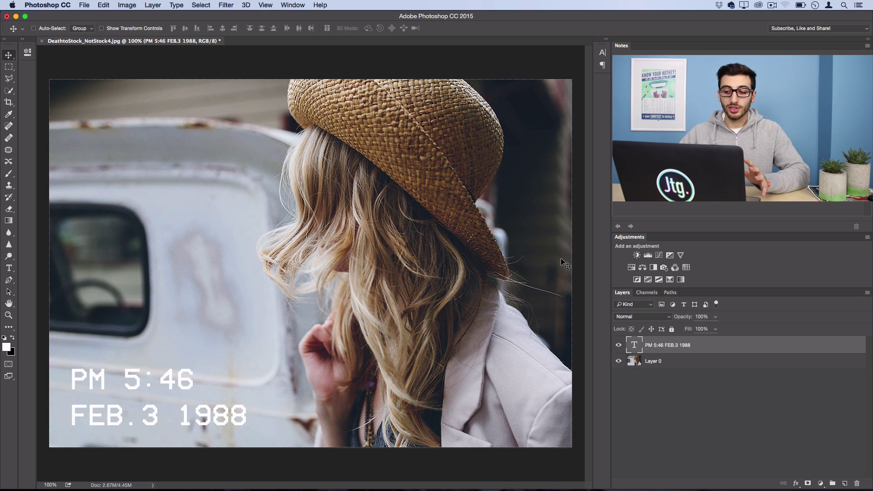
Duplicate Layer 0 and select the new Layer 0 copy.
click(659, 360)
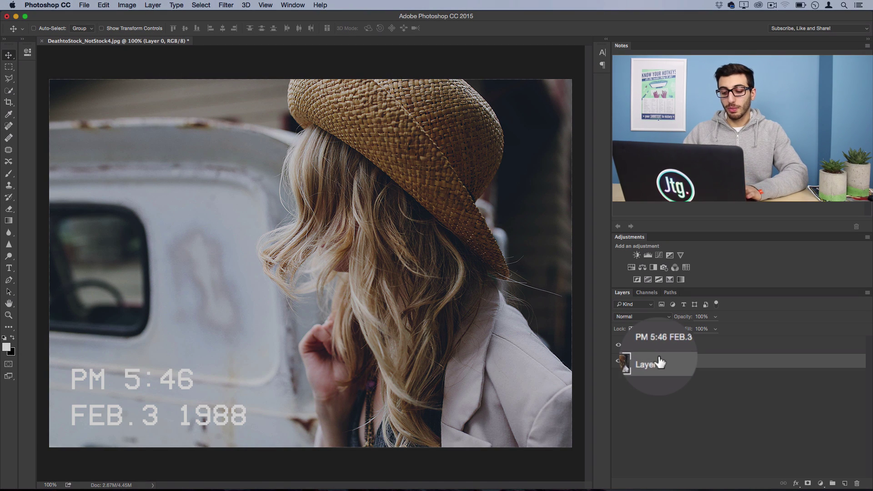
key(super+j)
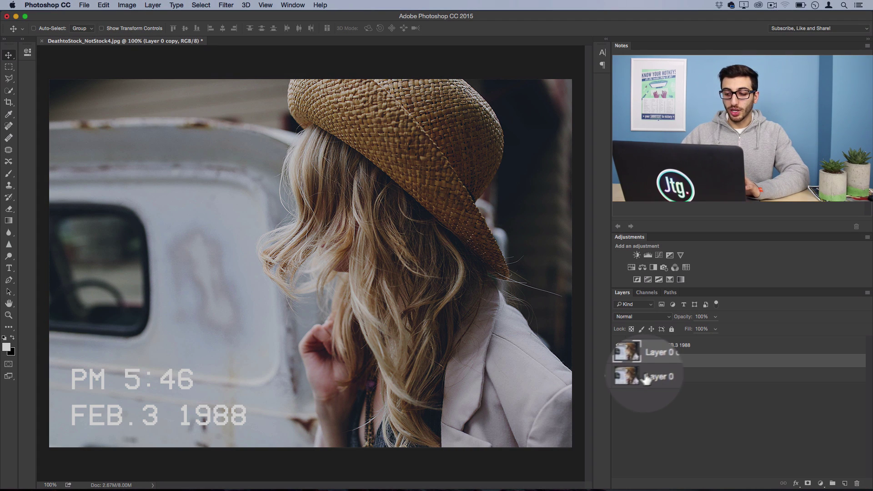
click(641, 376)
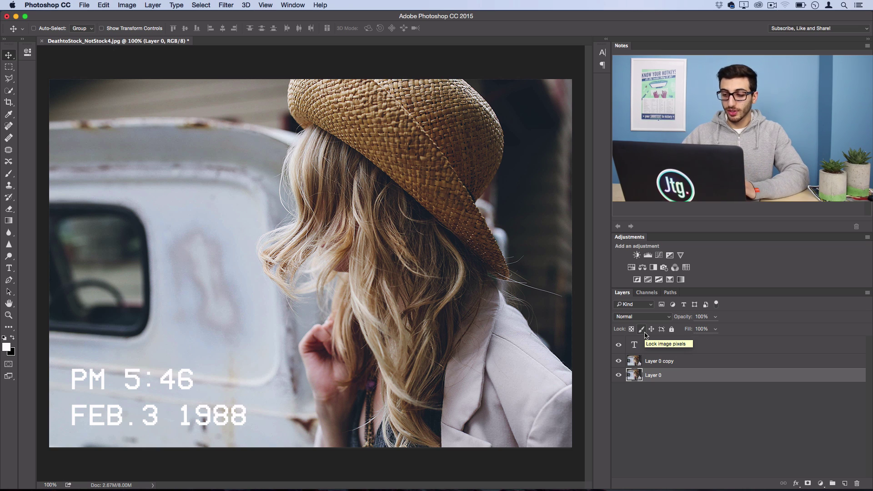
click(643, 363)
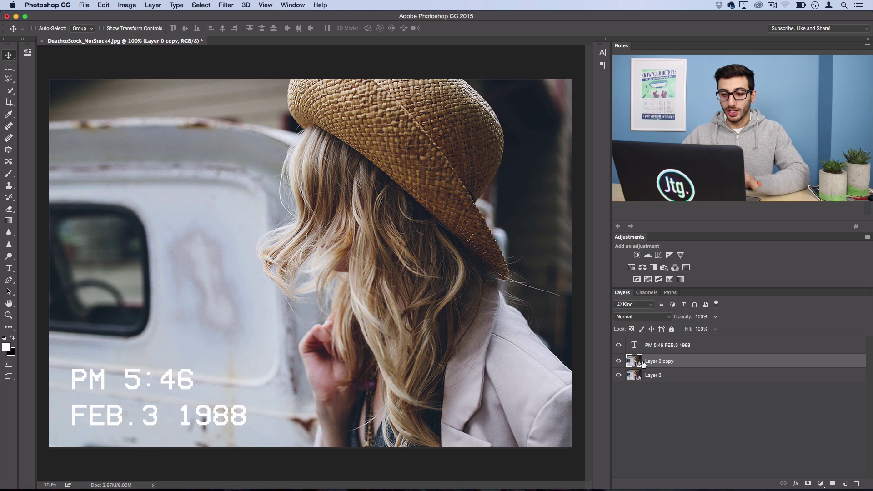
Apply Add Noise at 6%, Uniform, Monochromatic to Layer 0 copy.
click(222, 4)
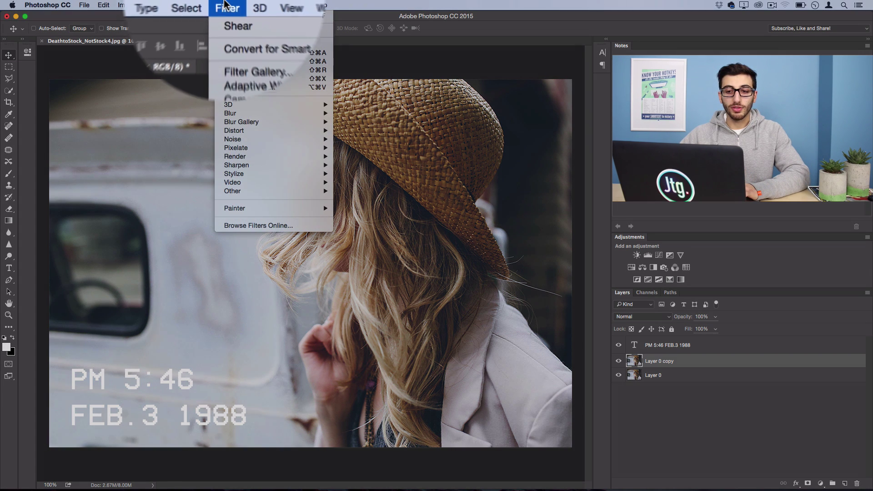
mouse_move(269, 141)
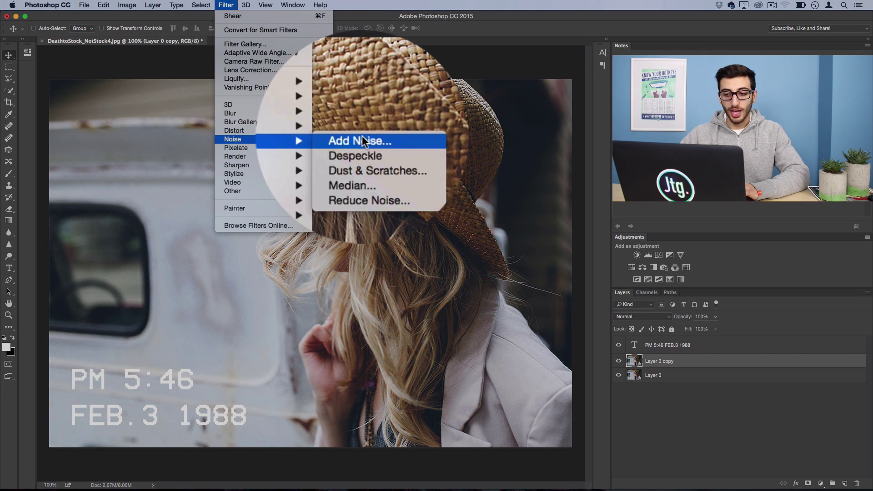
click(362, 138)
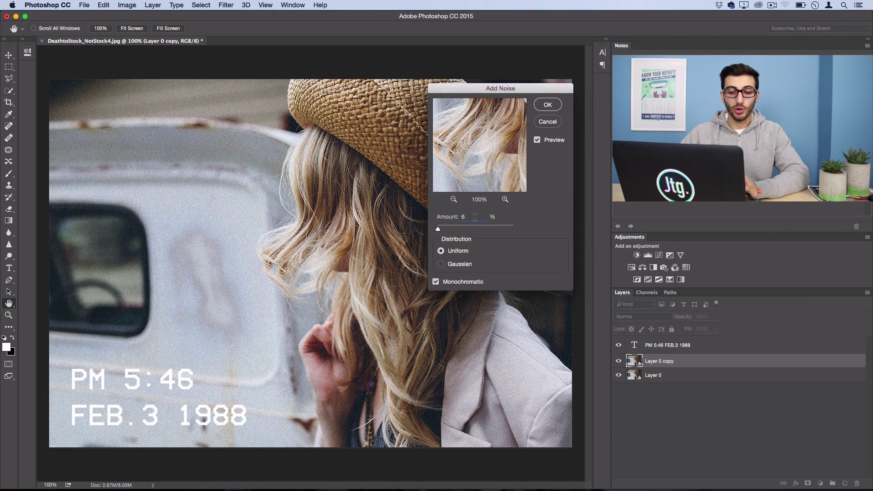
click(547, 105)
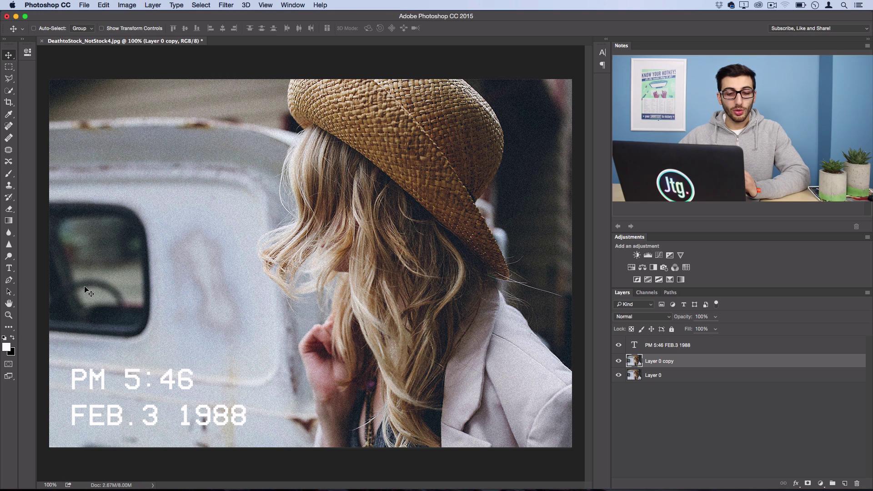
Use the Single Row Marquee tool to select a one-pixel row near the hat's top.
click(8, 327)
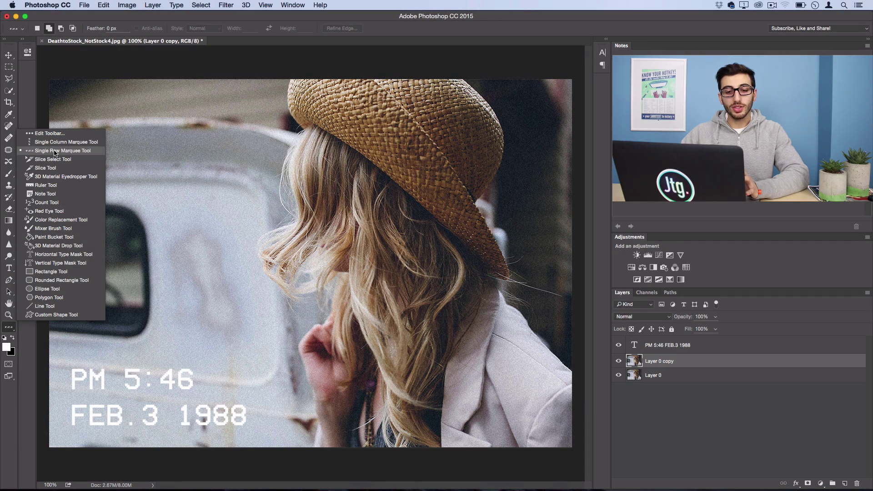
click(54, 150)
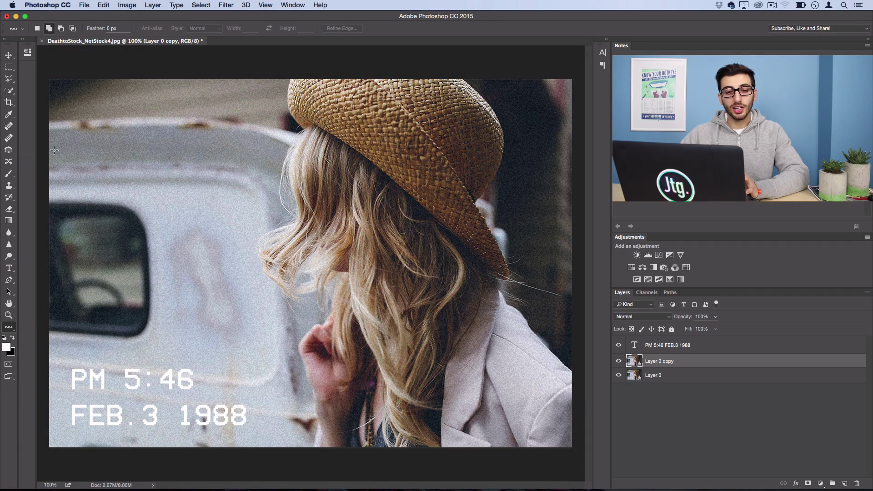
click(9, 67)
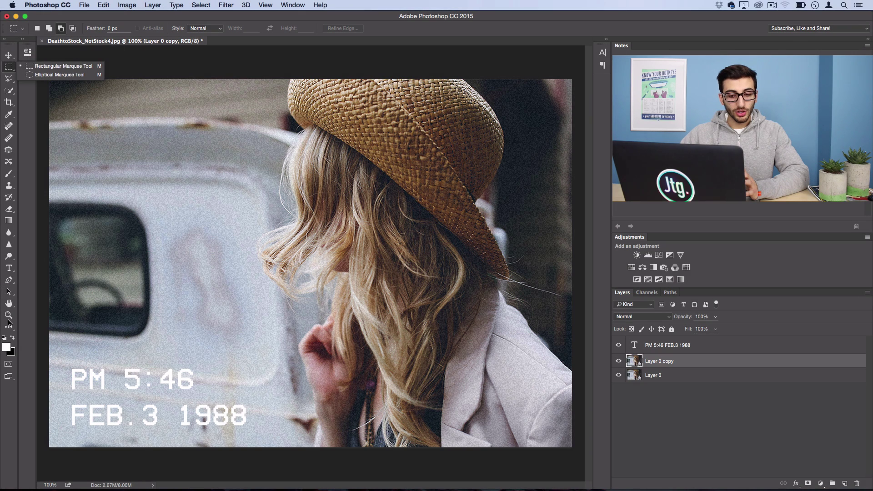
click(9, 325)
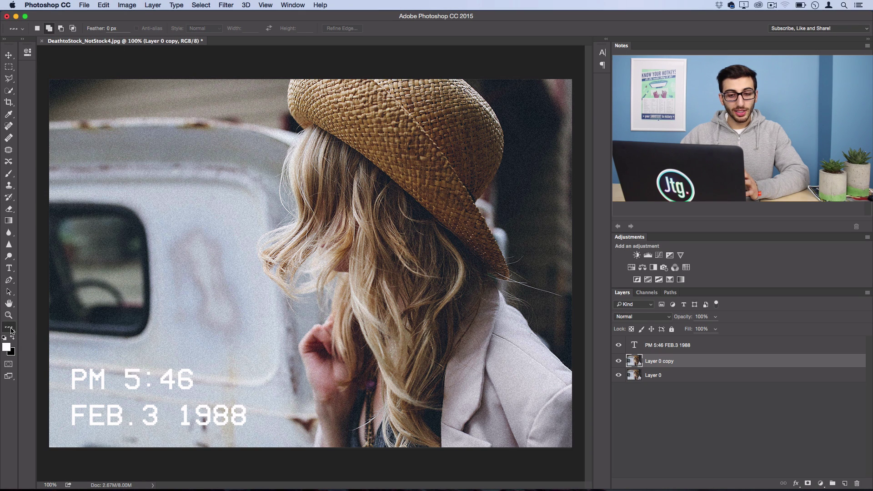
click(9, 326)
click(95, 151)
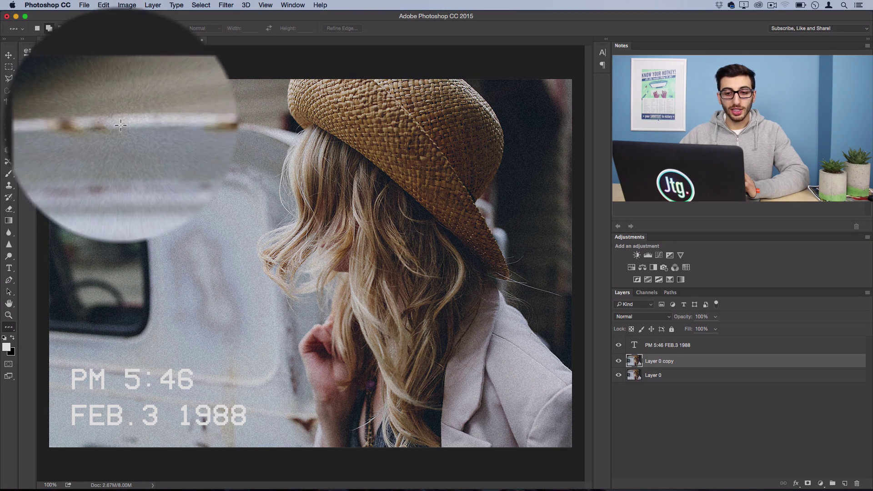
click(123, 123)
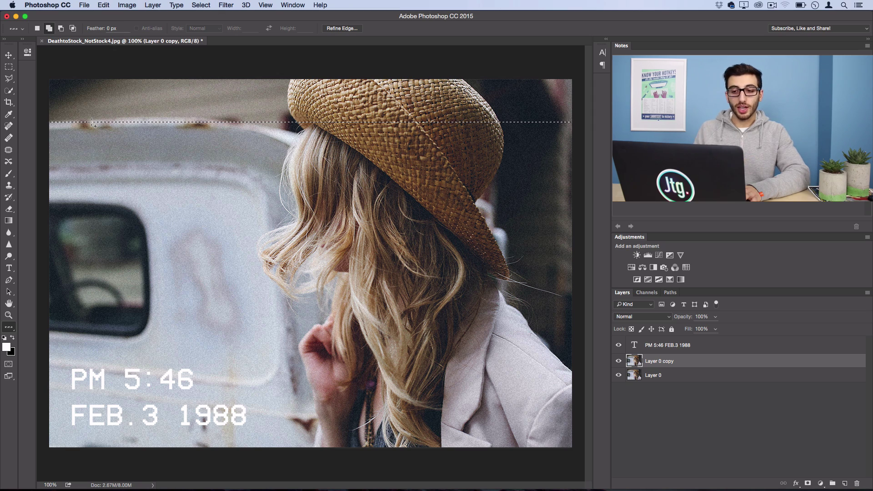
Free-transform the selected row, stretching it upward to about 3300% height.
key(super+t)
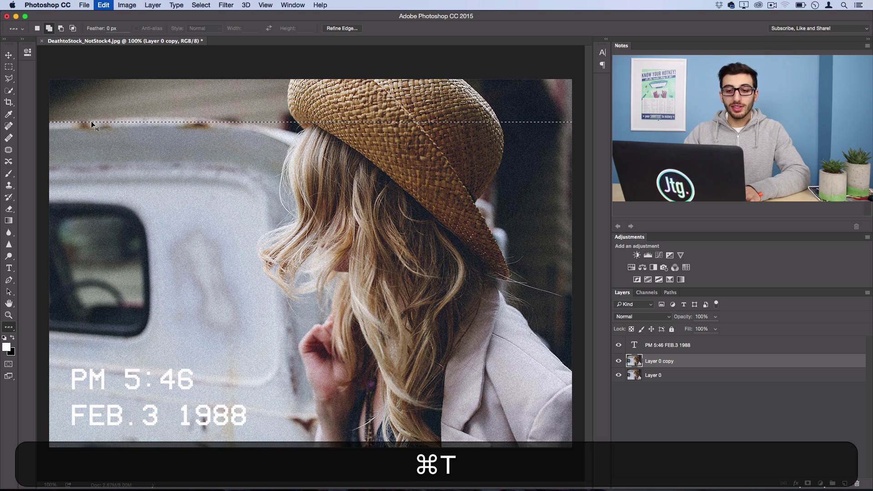
click(103, 5)
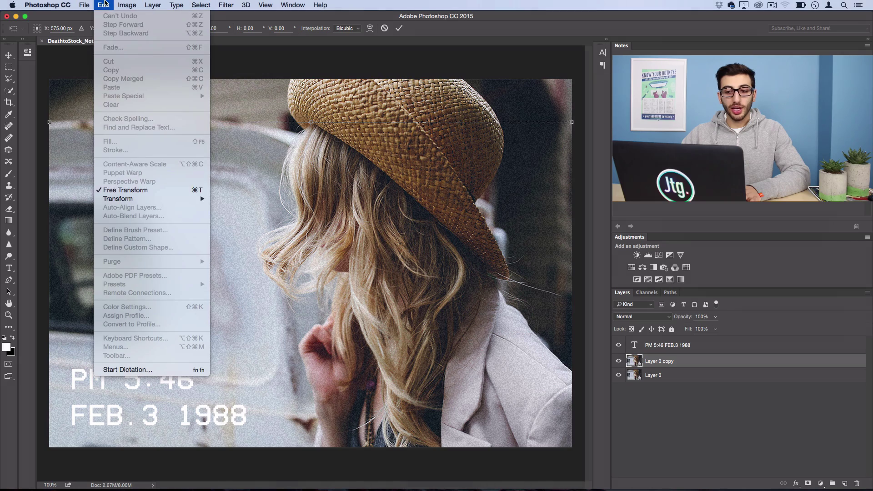
click(103, 5)
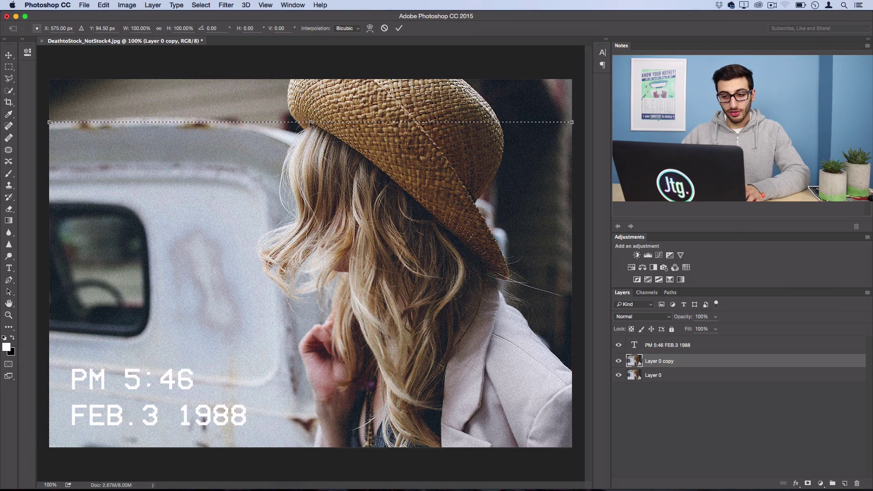
drag(311, 122, 310, 107)
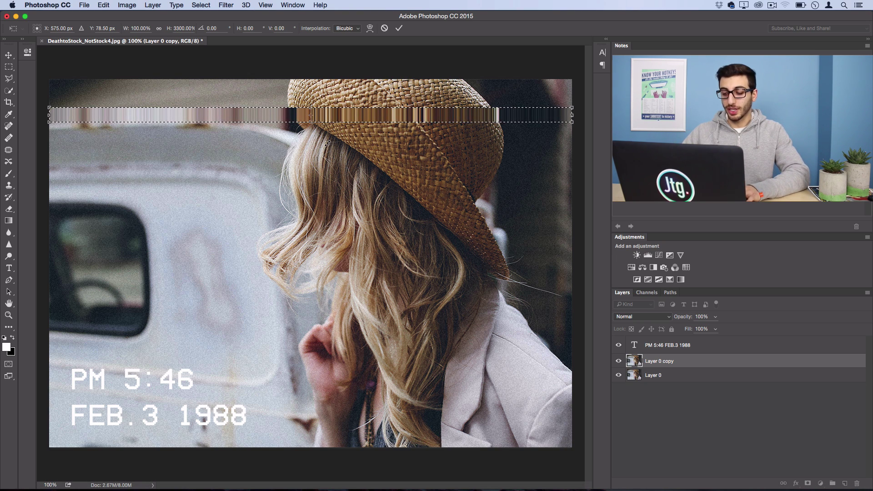
key(Return)
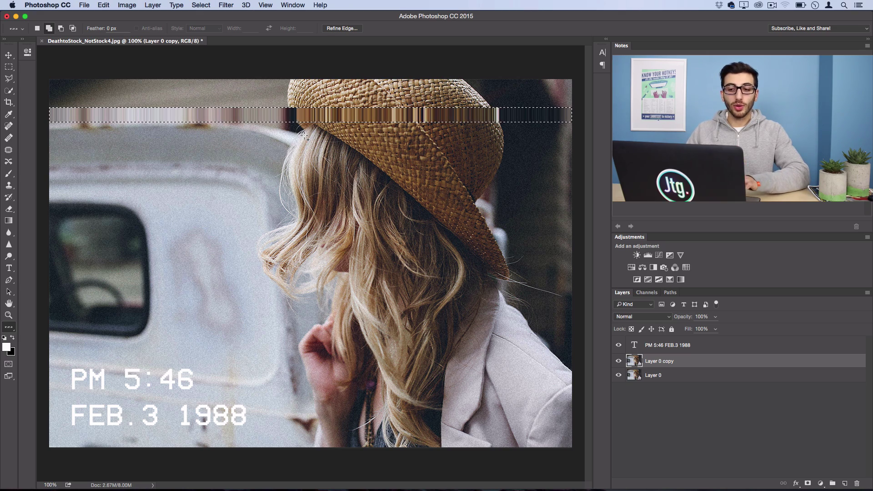
Apply a Shear filter with a curve bent near the top to the streaked band.
click(226, 5)
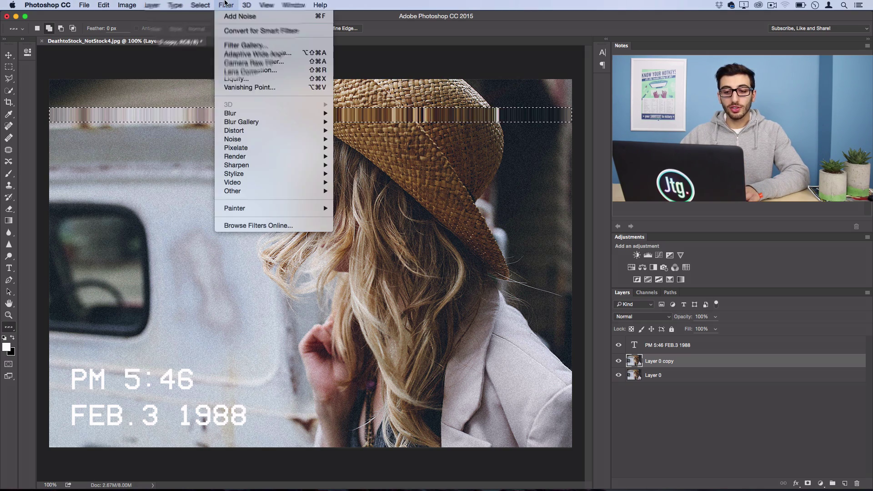
mouse_move(238, 132)
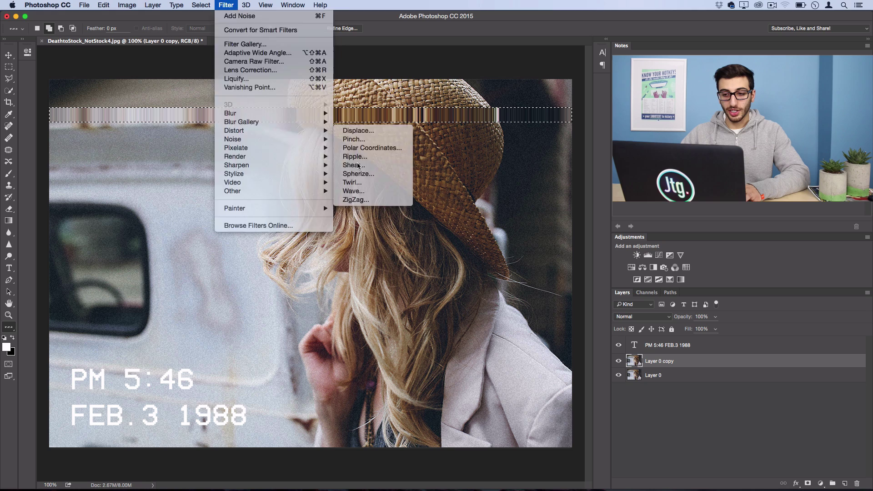
click(358, 170)
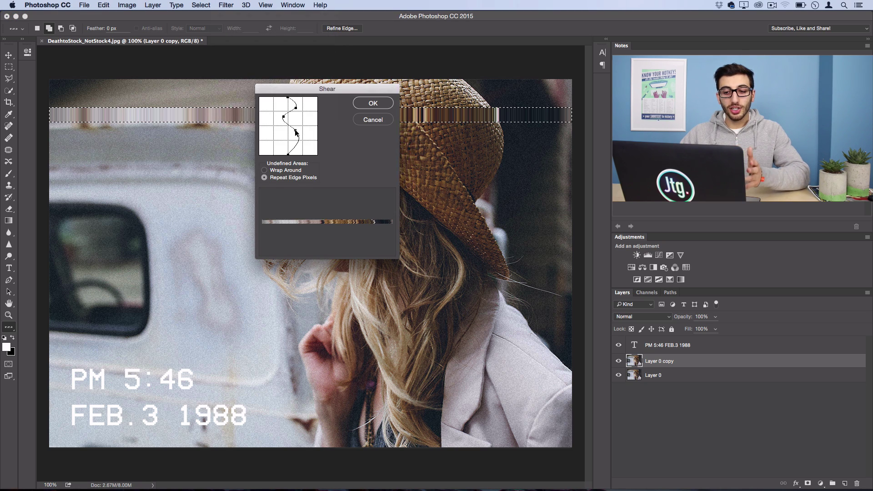
drag(295, 130, 375, 210)
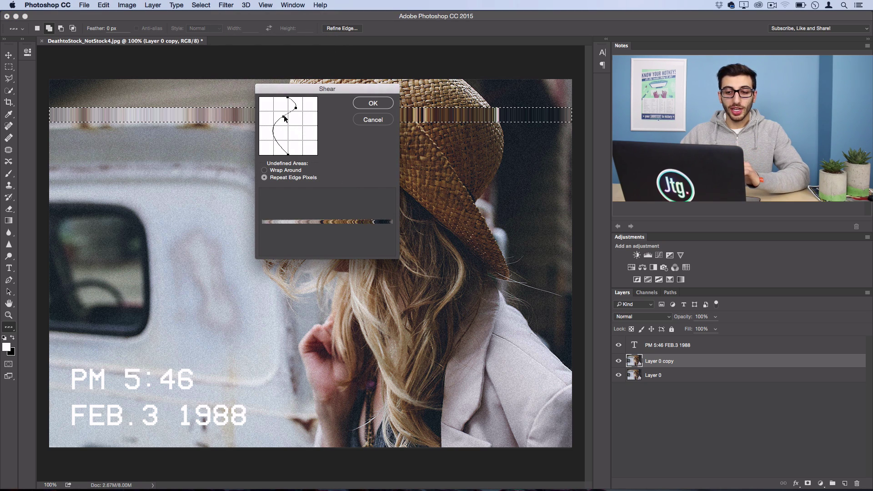
drag(283, 116, 367, 188)
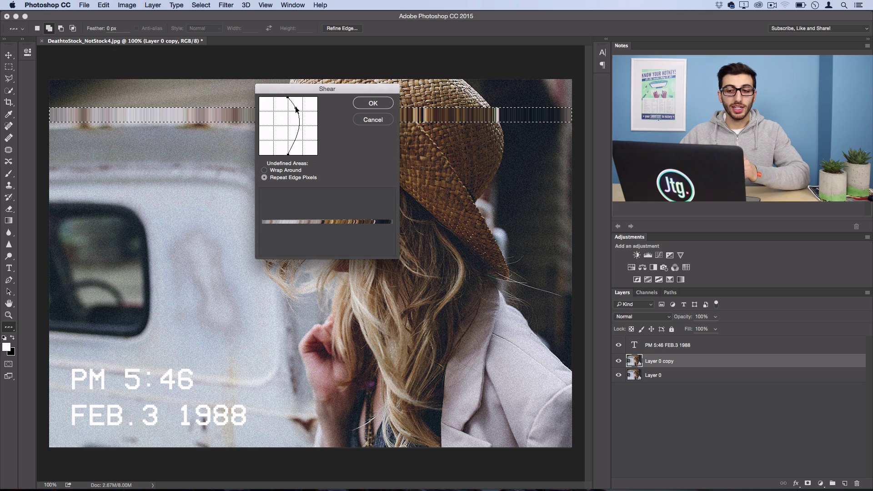
drag(294, 111, 289, 119)
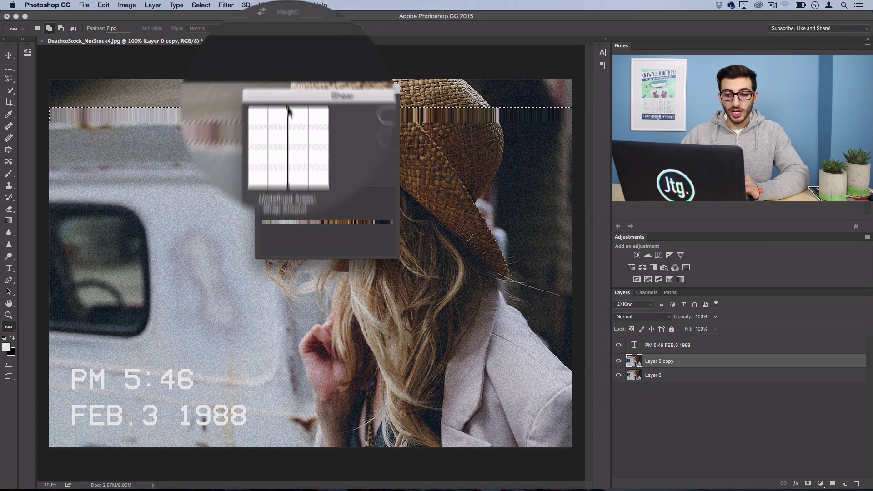
drag(287, 99, 291, 98)
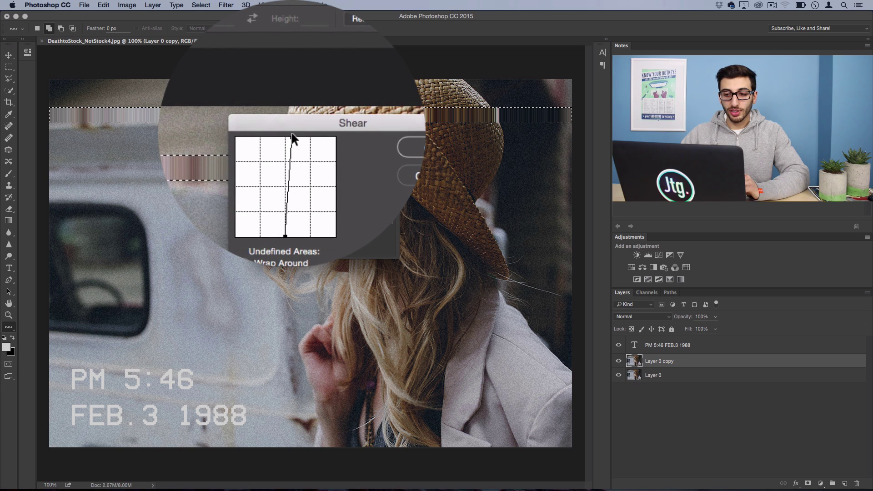
drag(291, 133, 288, 133)
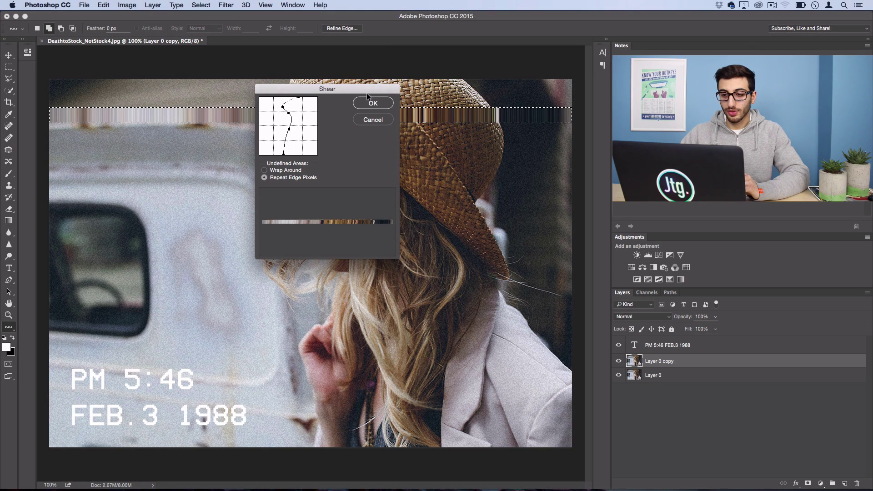
click(367, 101)
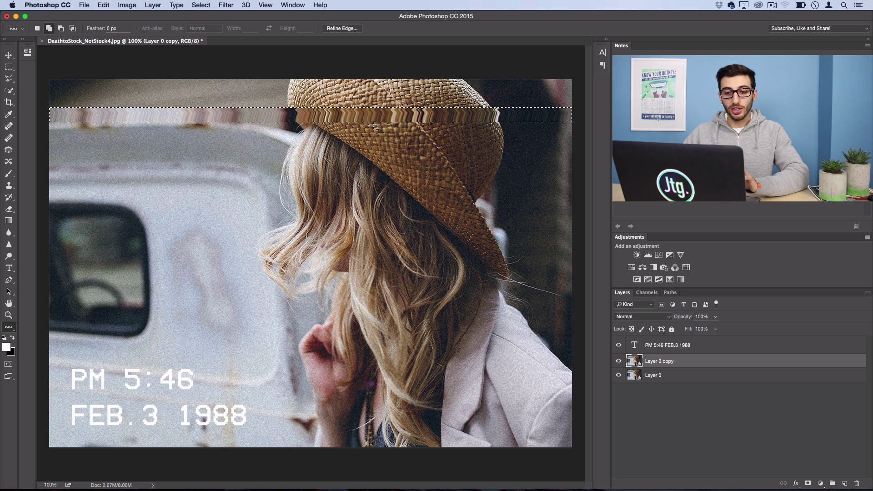
Reapply the Shear filter to the band to deepen the zigzag.
key(super+f)
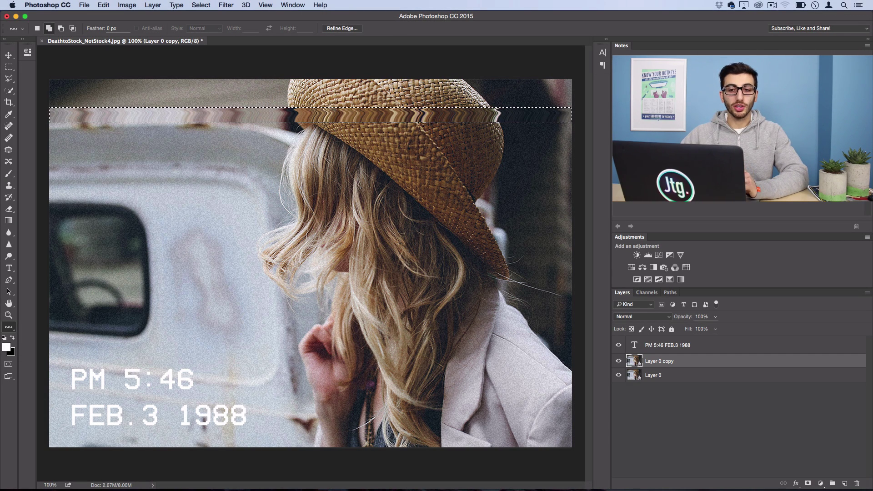
click(230, 5)
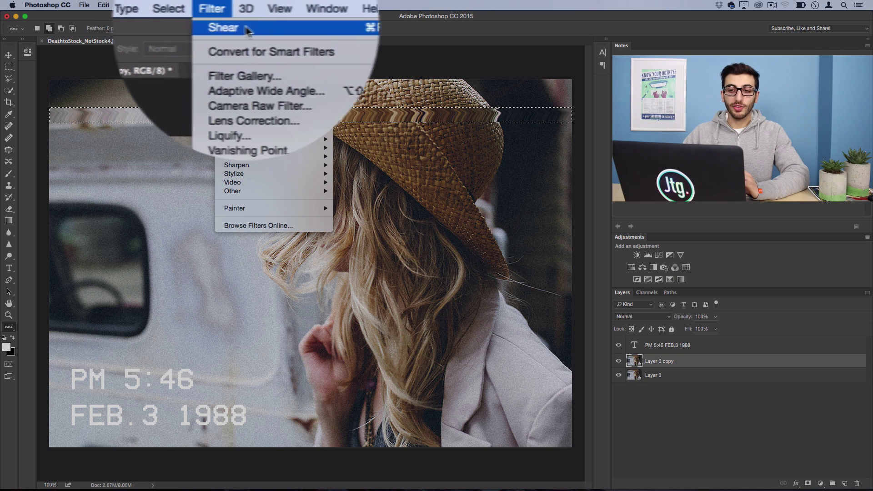
click(328, 28)
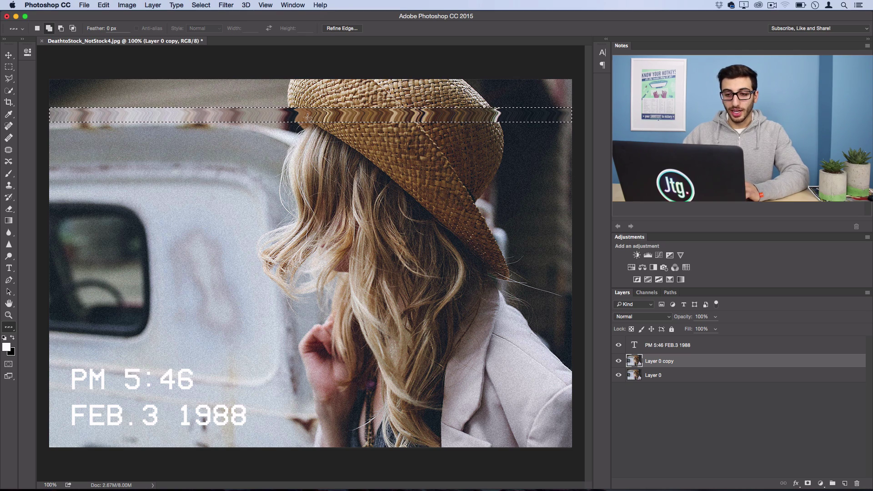
Deselect, then stretch a new pixel row near the date upward into a band over the timestamp.
right_click(271, 117)
click(274, 136)
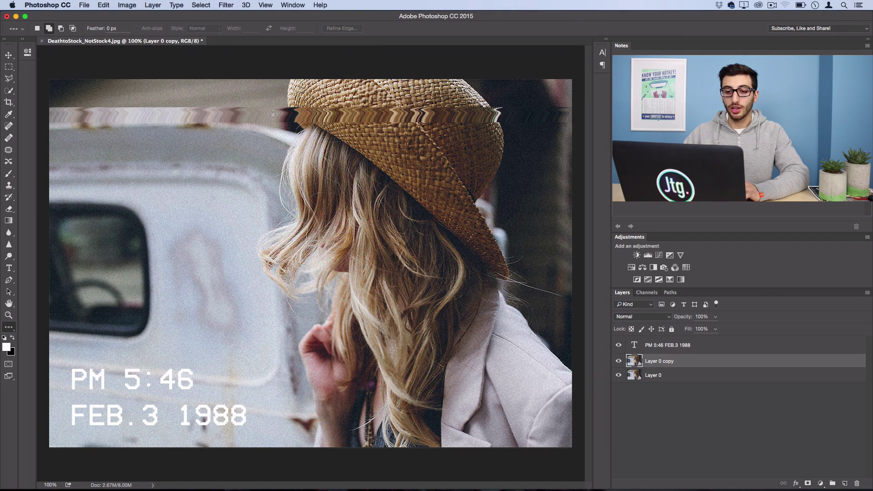
key(super)
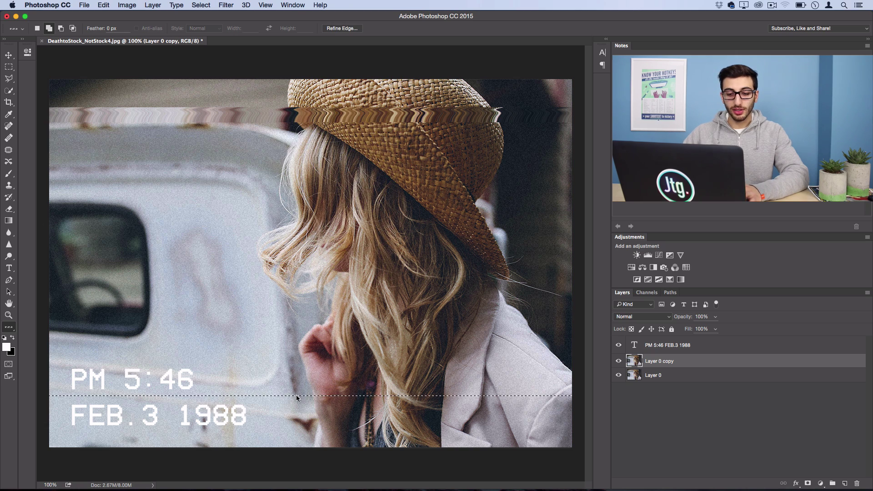
key(super+t)
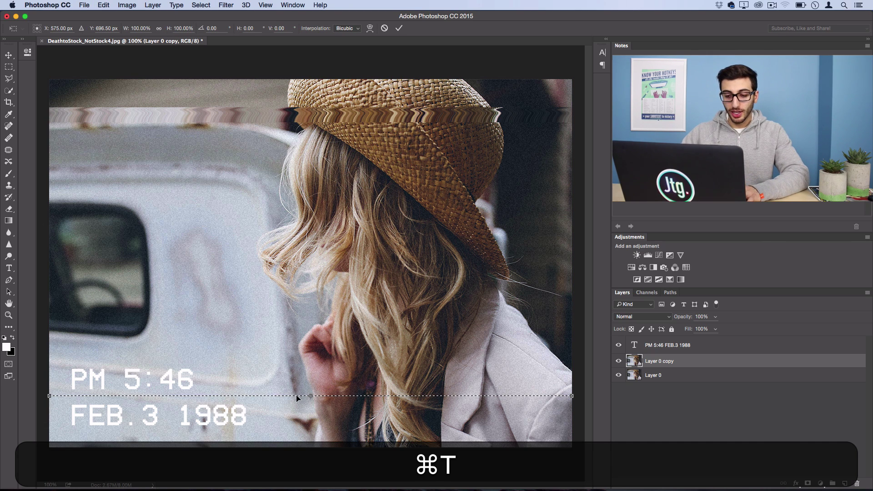
drag(310, 395, 312, 366)
key(Return)
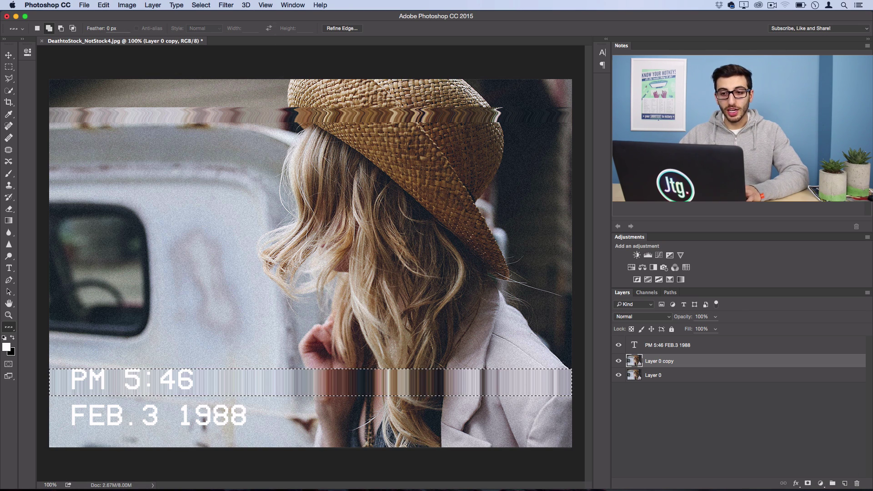
Shear the bottom band with Cmd+F, deselect, and apply the shear once more.
click(225, 5)
mouse_move(295, 130)
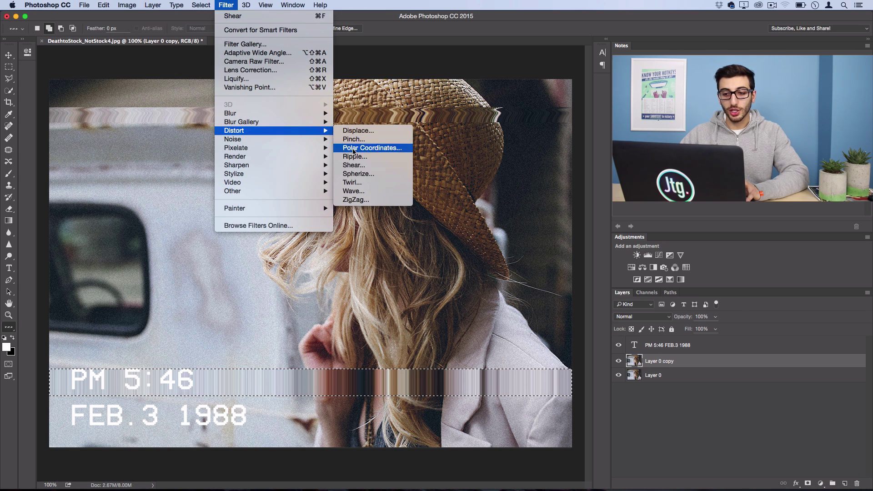
click(226, 4)
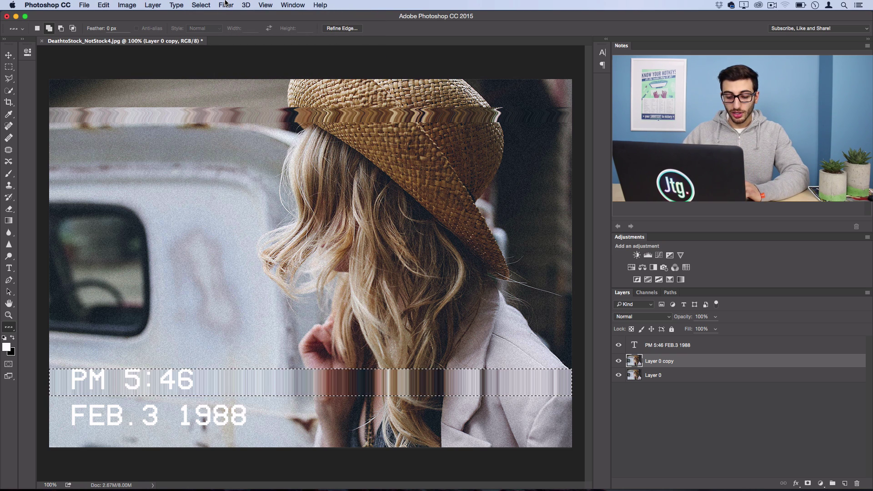
key(super+f)
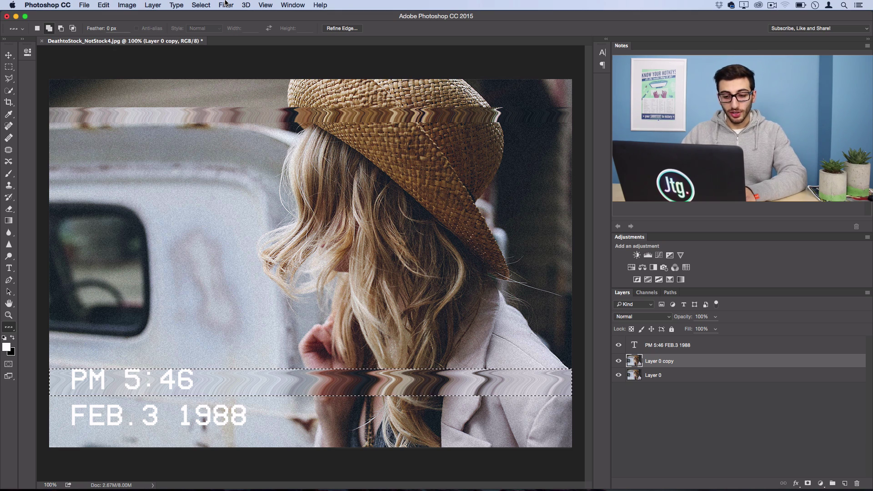
key(super+d)
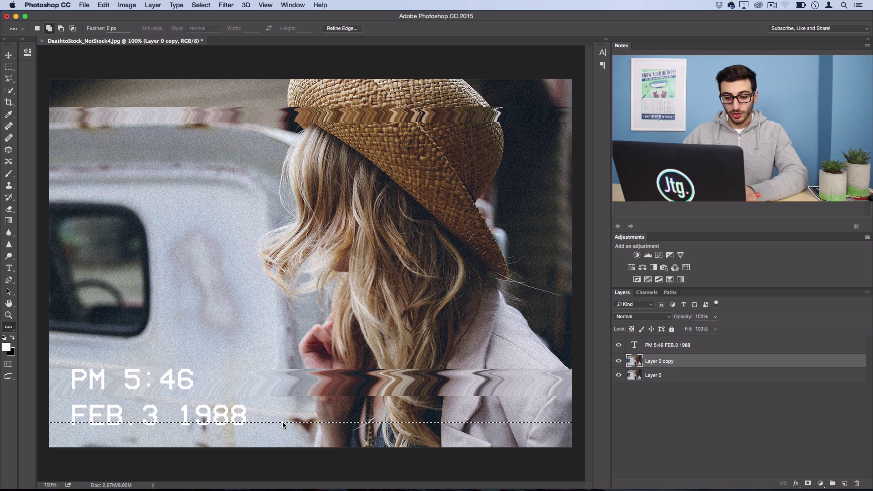
key(super+f)
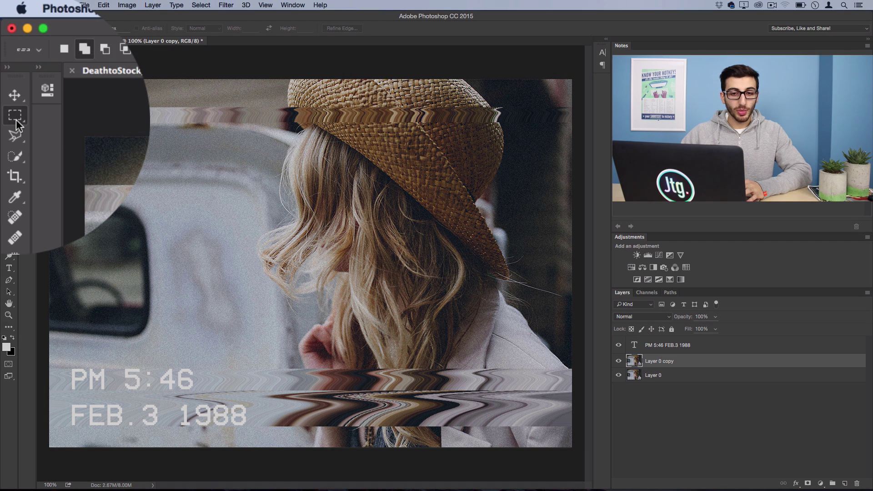
Select a thin rectangular strip across the top of the hat and reapply the Shear.
right_click(9, 67)
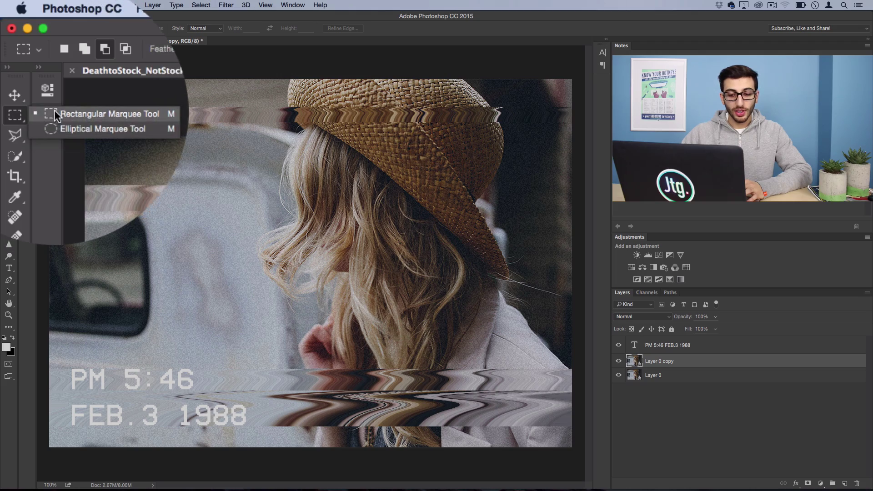
click(34, 66)
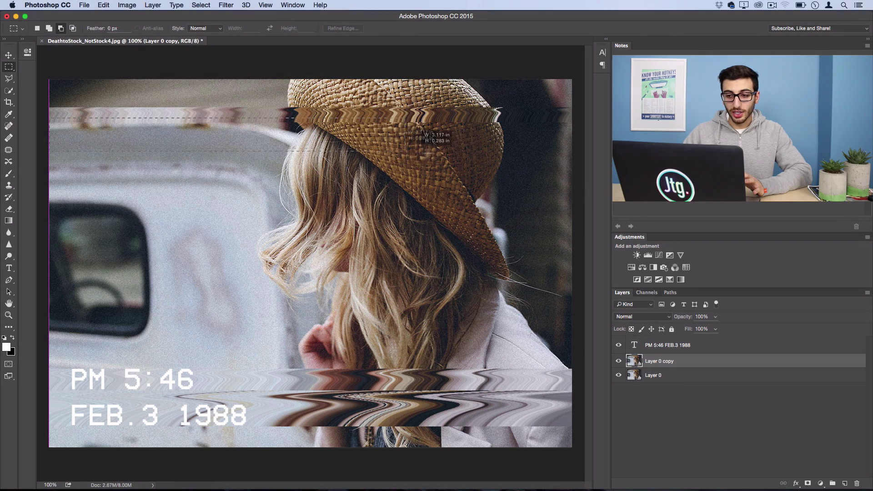
drag(39, 118, 601, 134)
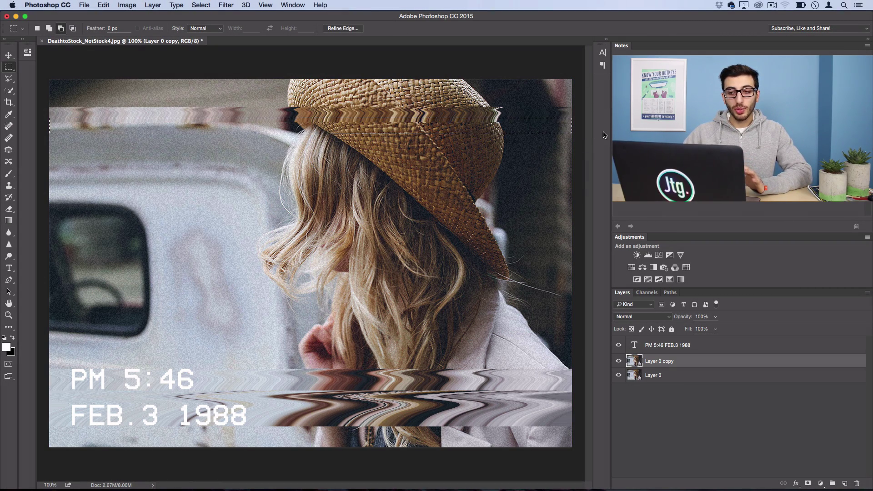
click(218, 3)
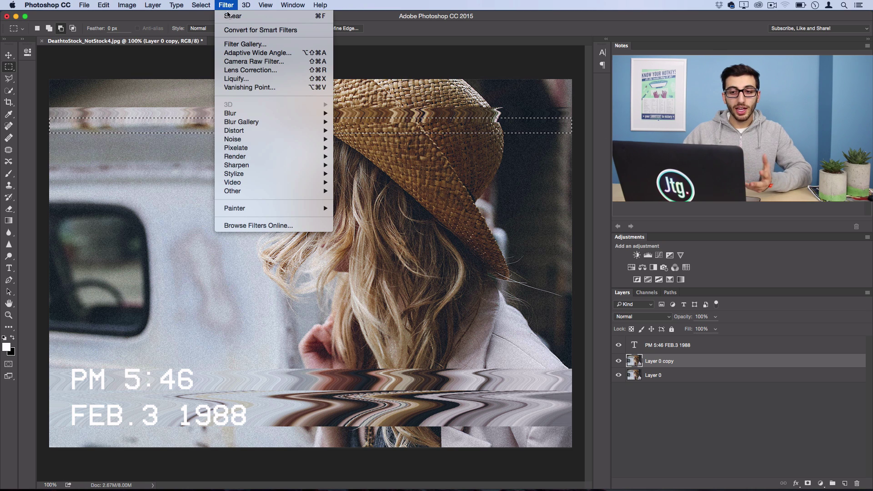
click(228, 17)
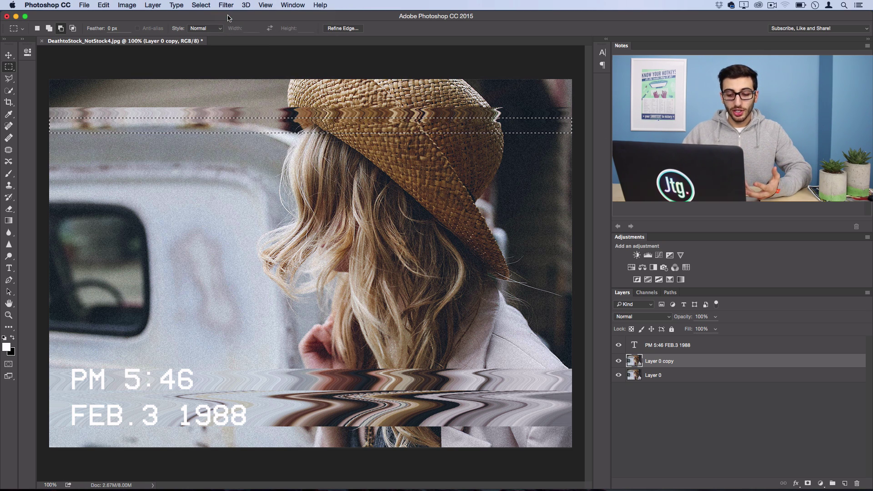
key(super+f)
key(super+d)
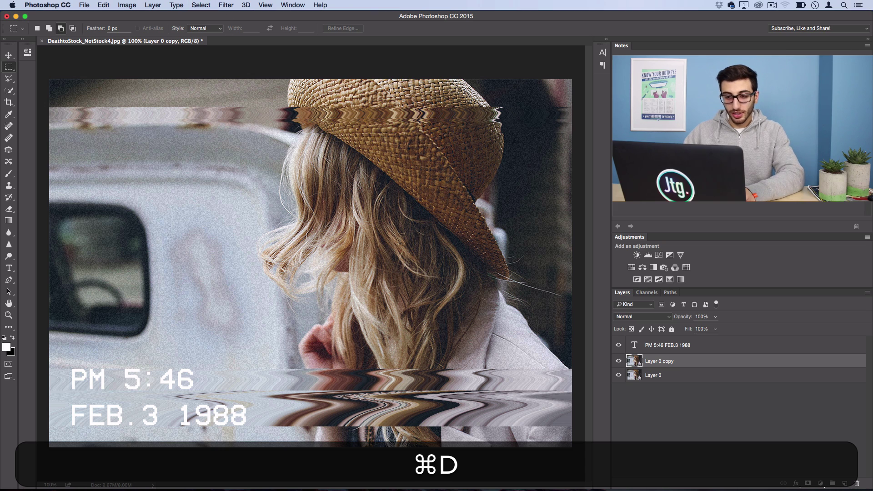
Reapply the Shear to strips across the timestamp and along the photo's bottom edge.
drag(47, 379, 576, 408)
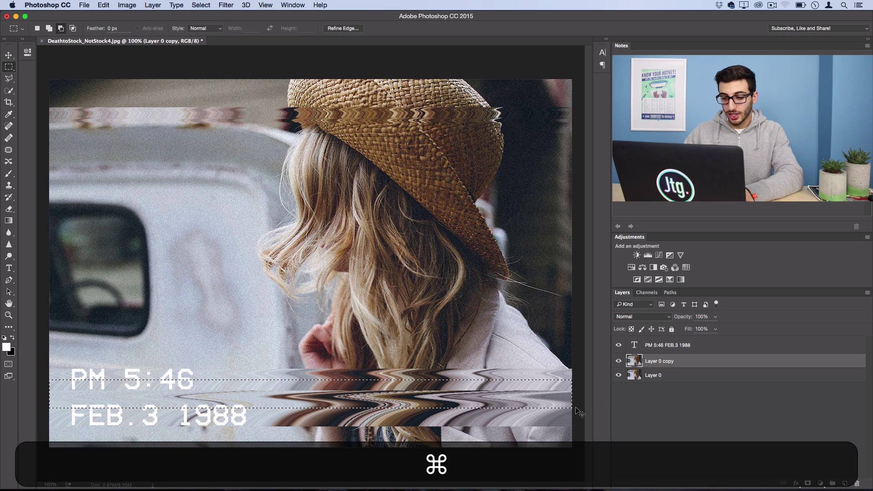
key(super+f)
right_click(476, 368)
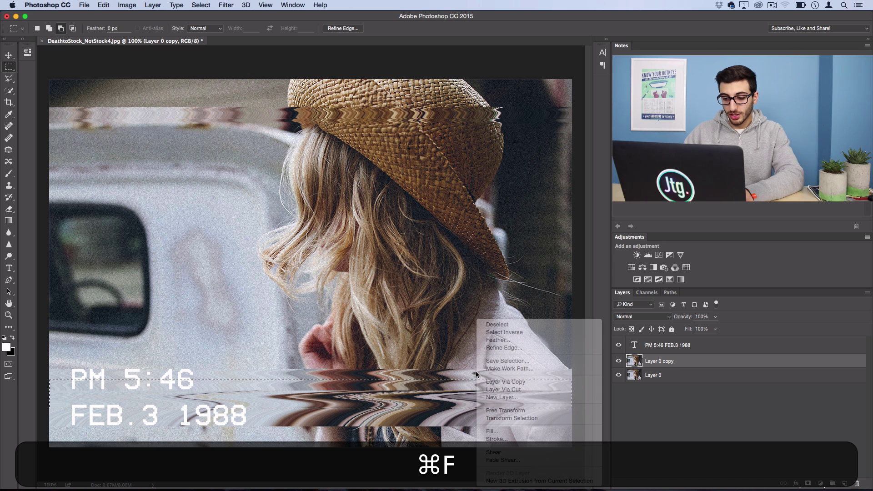
click(513, 325)
drag(583, 462, 39, 418)
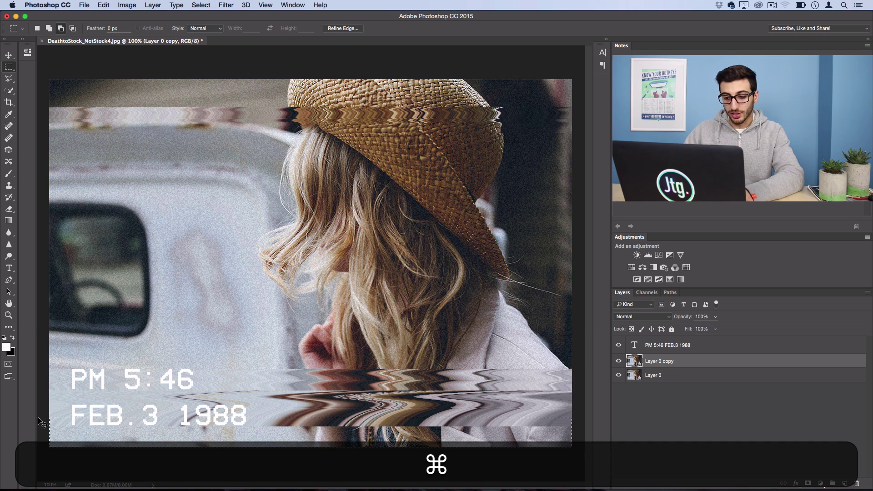
key(super+f)
key(super+f)
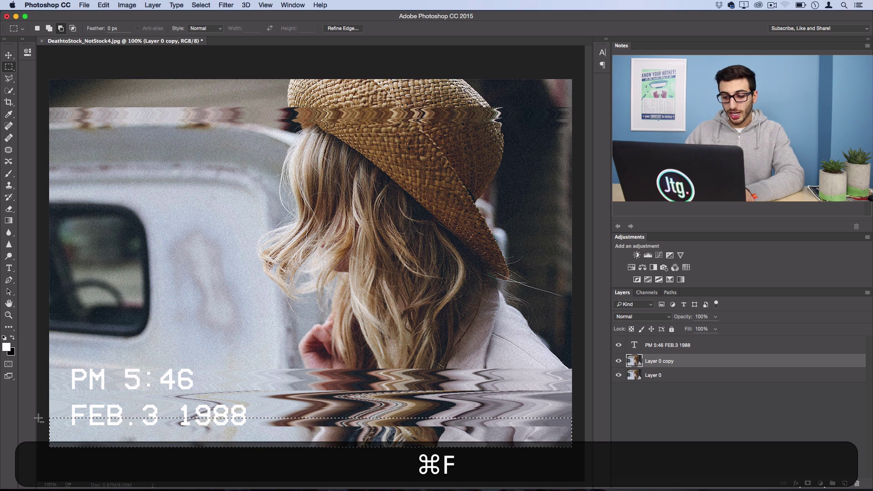
key(super+d)
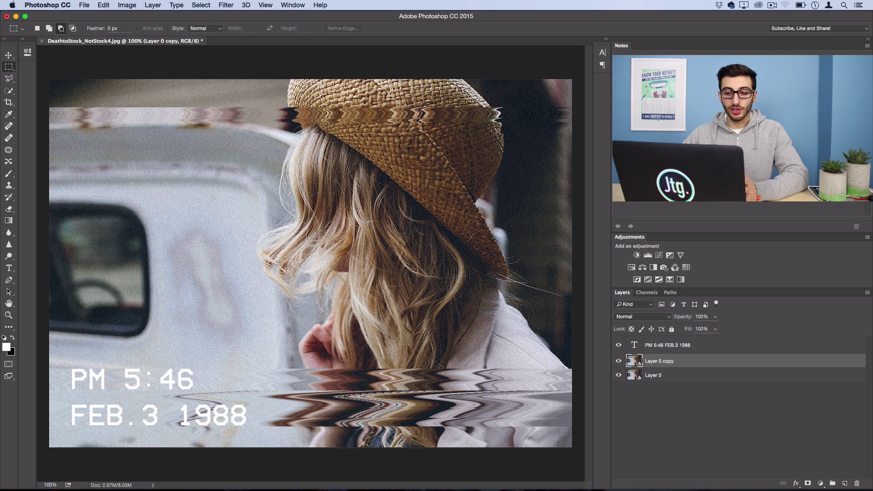
Add a Hue/Saturation 1 adjustment layer above the timestamp text layer.
click(672, 345)
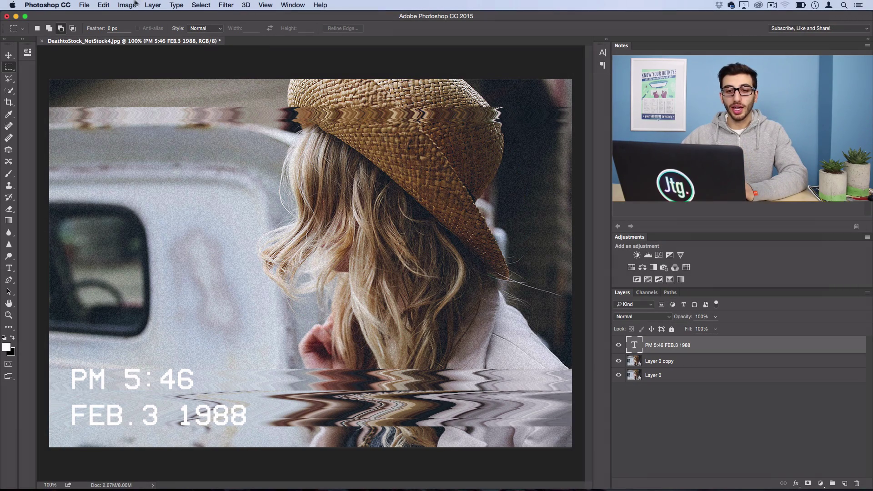
click(153, 5)
mouse_move(194, 132)
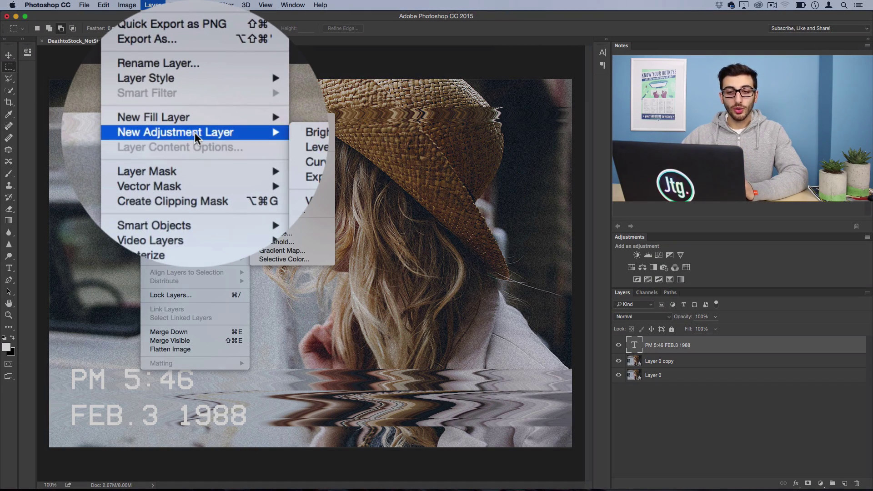
click(273, 165)
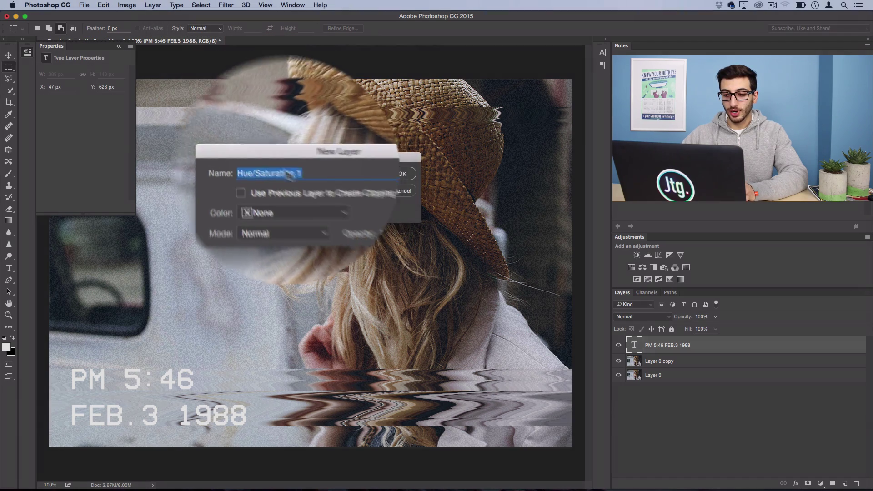
click(402, 173)
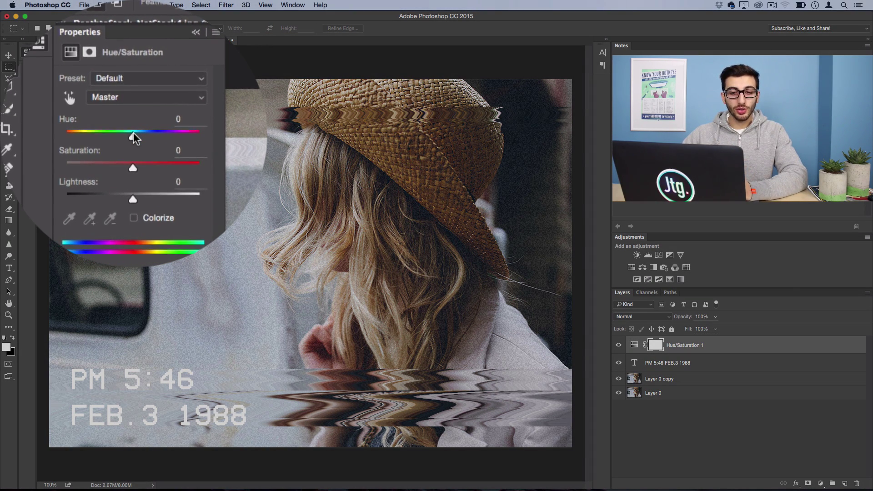
Set the adjustment to Hue -10 and Saturation -34.
drag(132, 132, 142, 130)
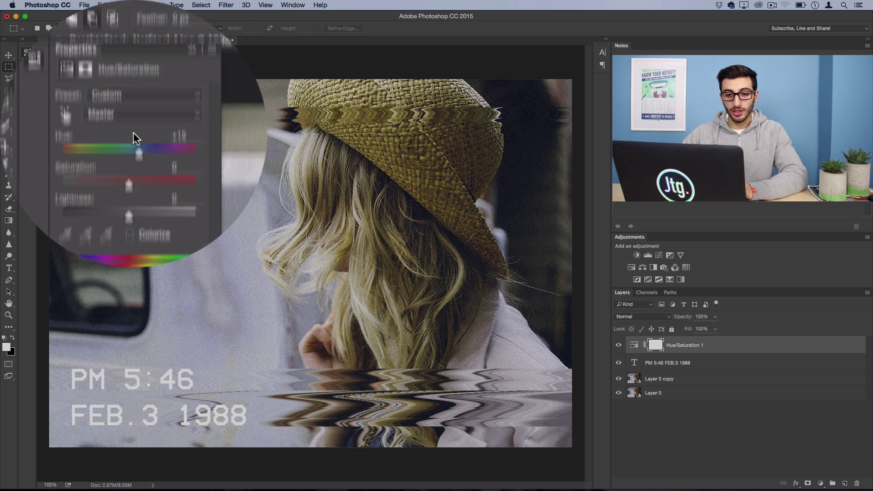
drag(133, 133, 122, 132)
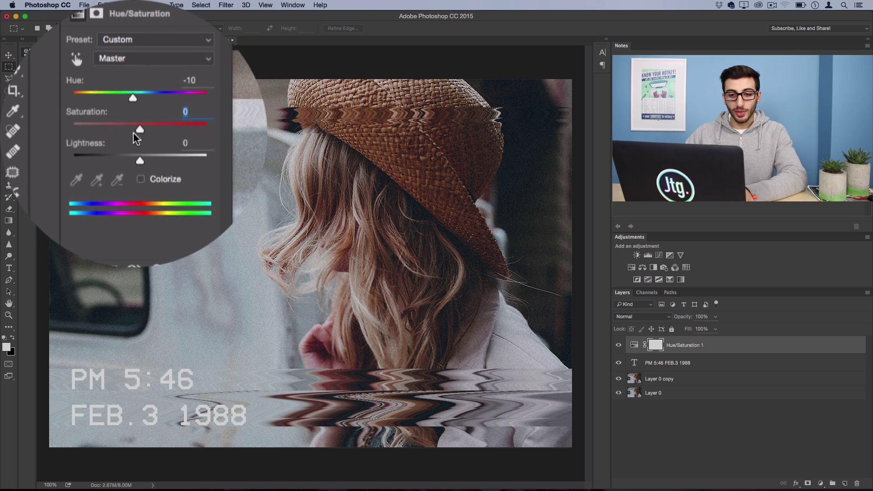
drag(132, 132, 120, 135)
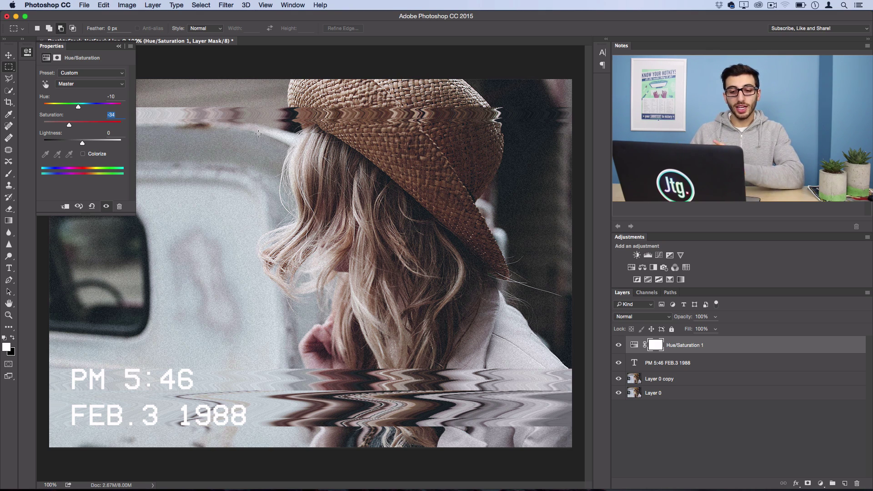
click(686, 345)
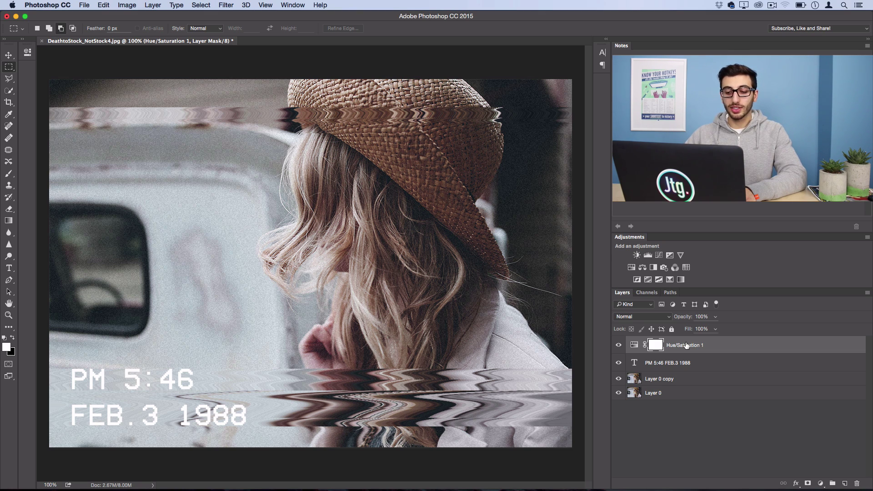
Add a new empty layer, Layer 1, at the top of the stack.
click(154, 5)
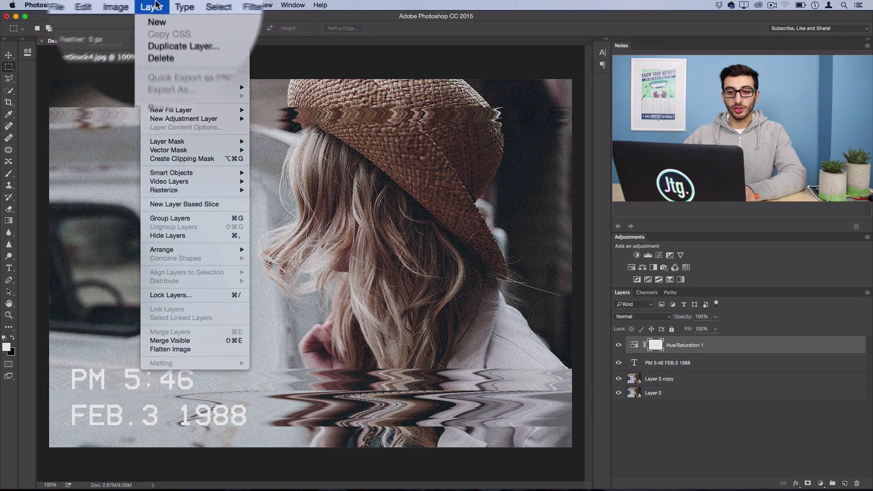
mouse_move(173, 22)
click(262, 21)
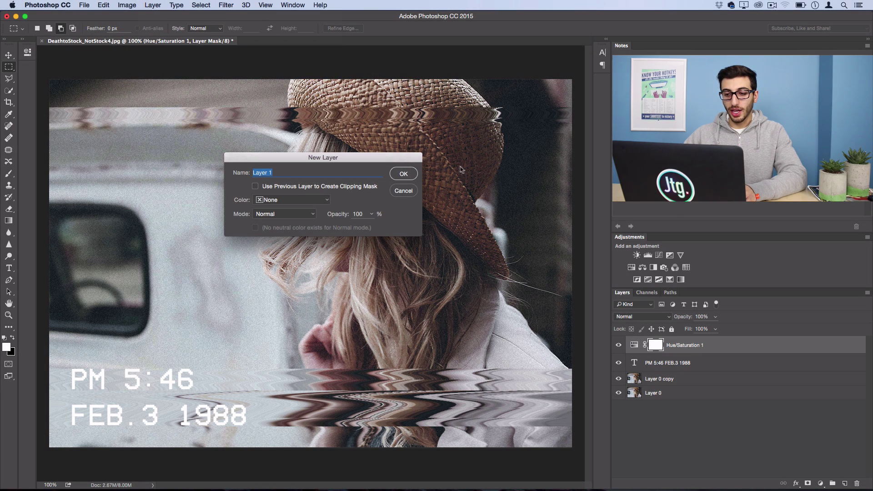
click(412, 175)
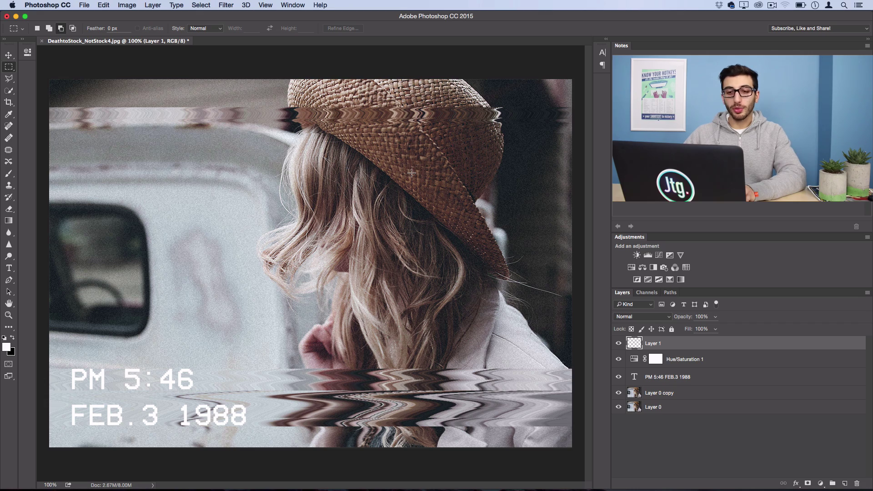
Fill Layer 1 with a merged copy of the visible image using Apply Image.
click(127, 5)
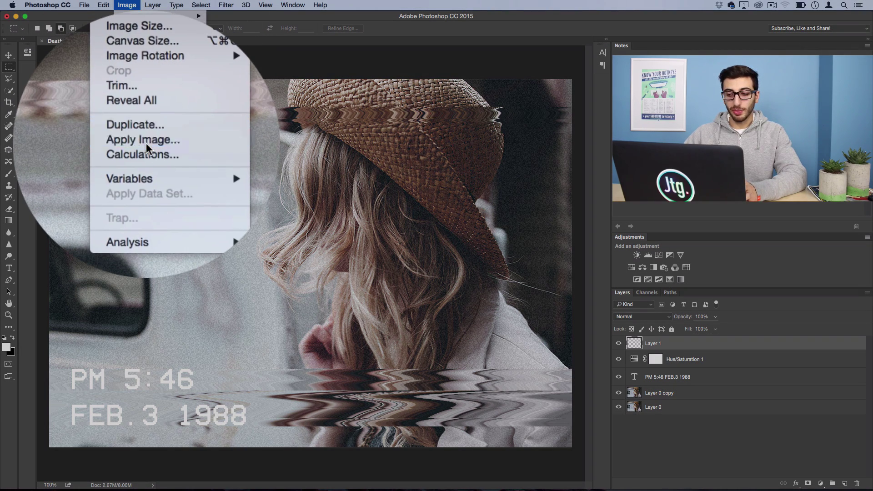
click(145, 141)
key(Return)
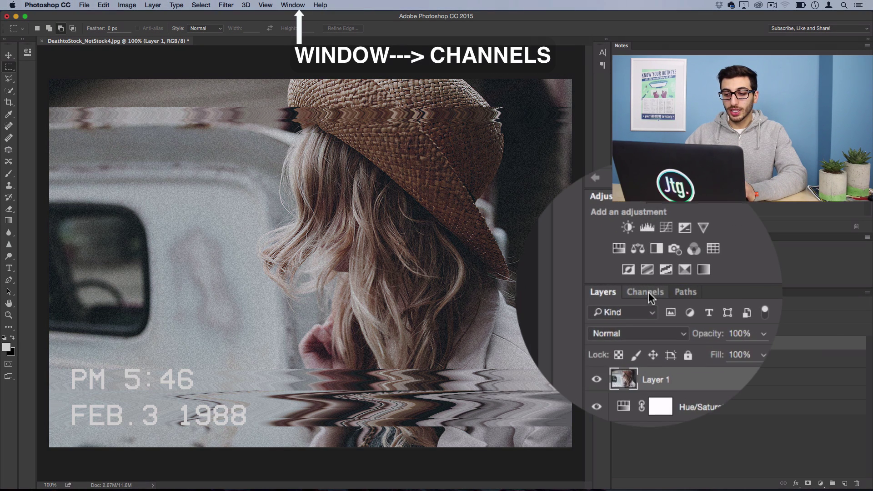
Shear only the Red channel into a slight straight slant, then restore the full RGB view.
click(647, 293)
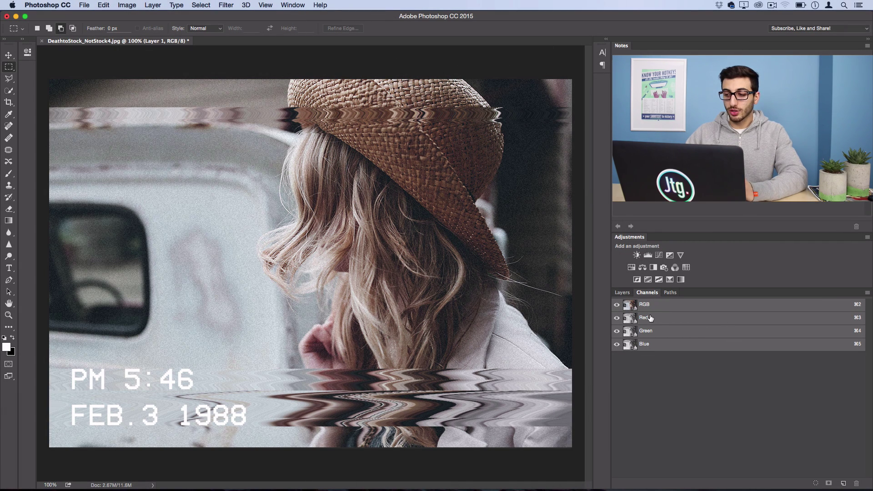
click(651, 318)
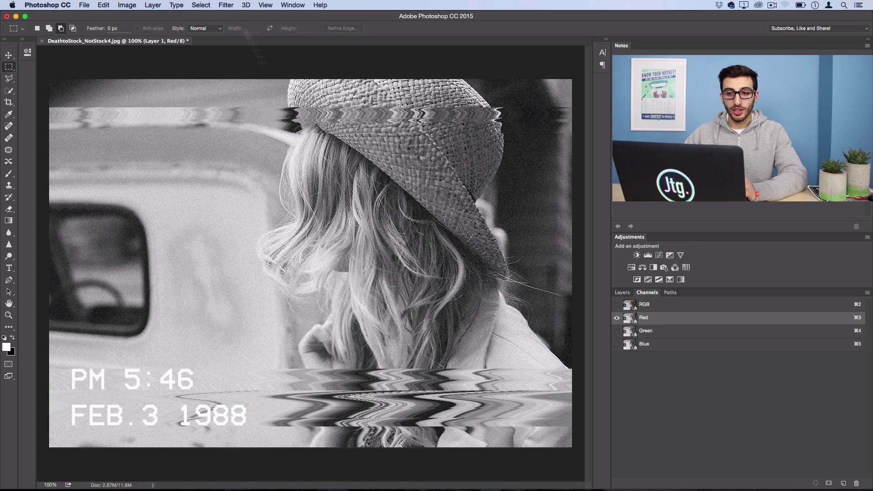
click(229, 5)
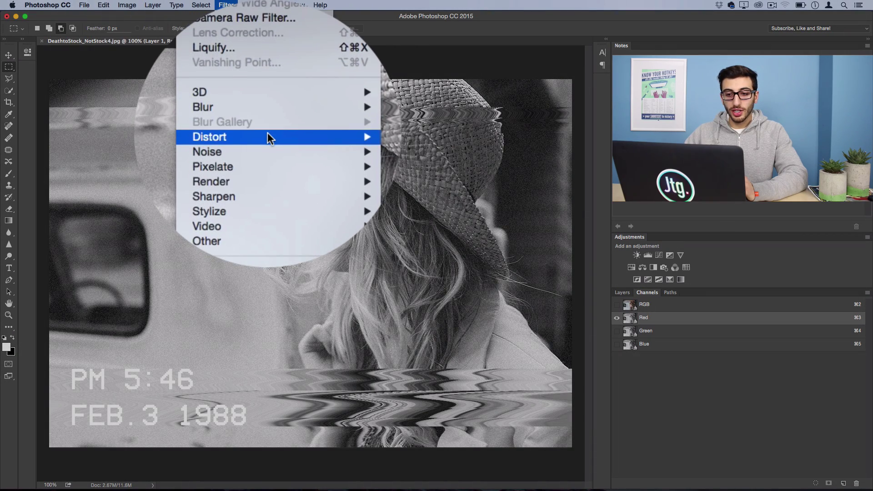
mouse_move(267, 132)
click(342, 164)
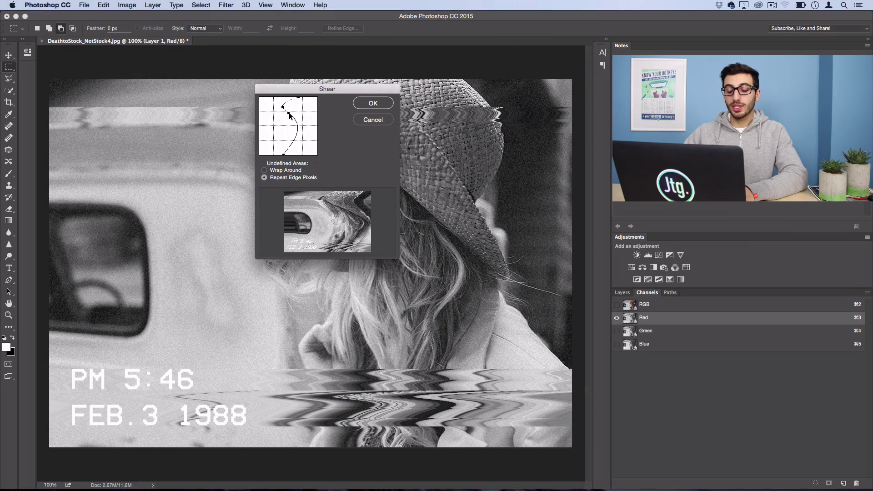
drag(290, 115, 255, 109)
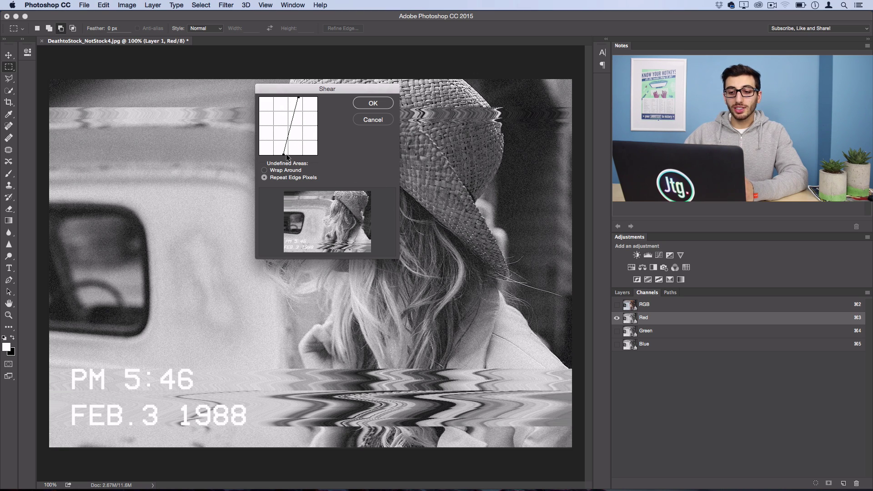
drag(284, 156, 291, 137)
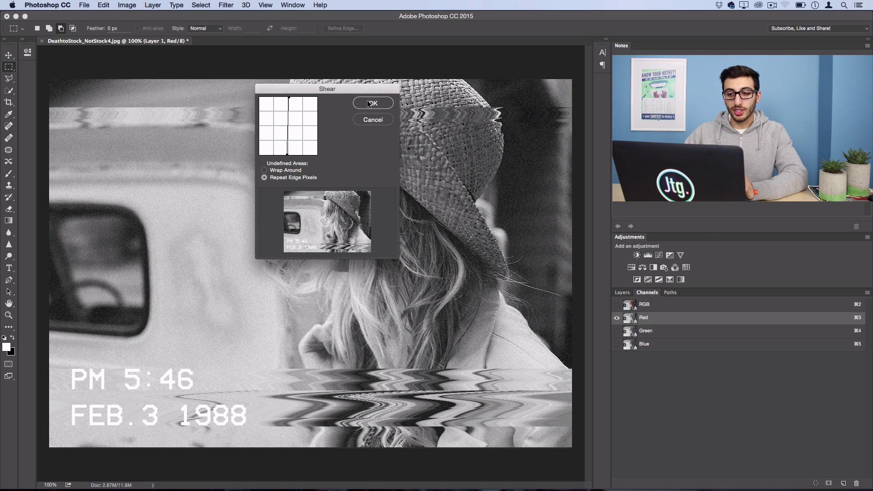
click(367, 100)
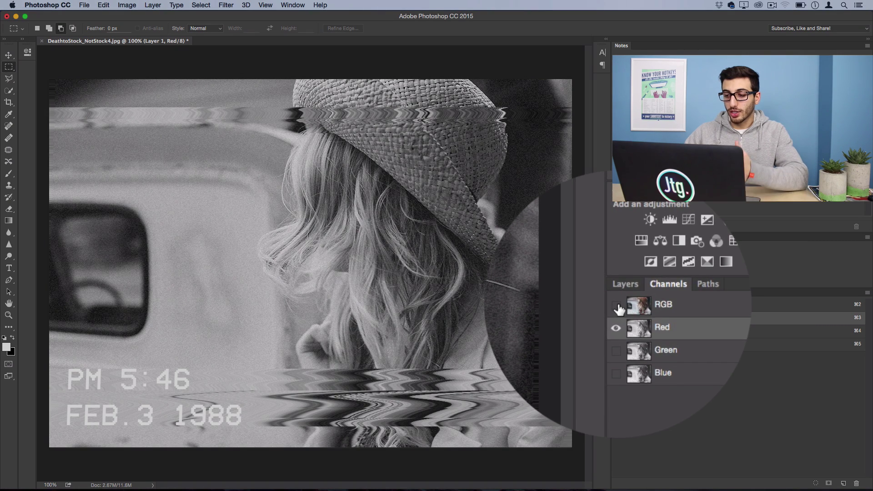
click(617, 304)
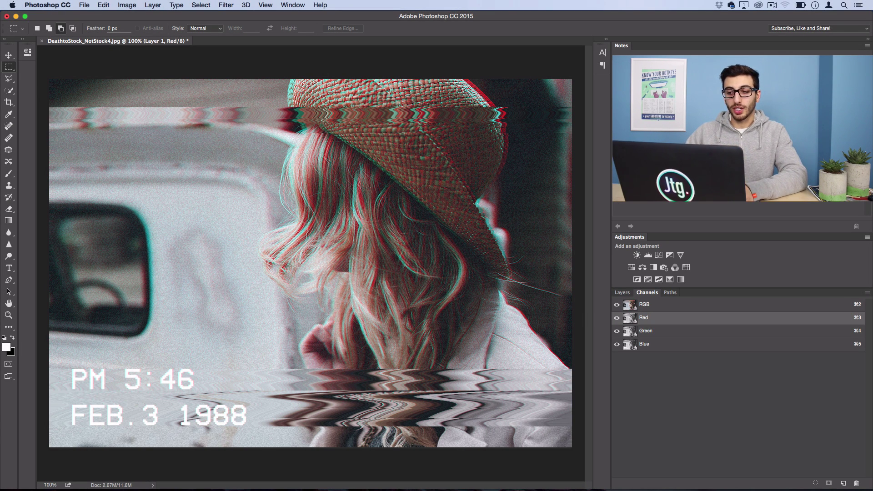
click(622, 292)
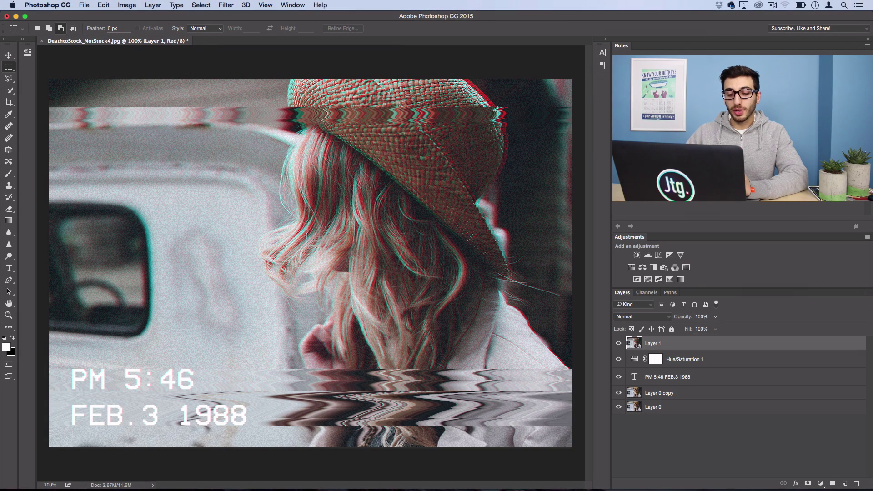
Restore the composite channels and choose the Single Row Marquee Tool in Add to selection mode.
key(super+2)
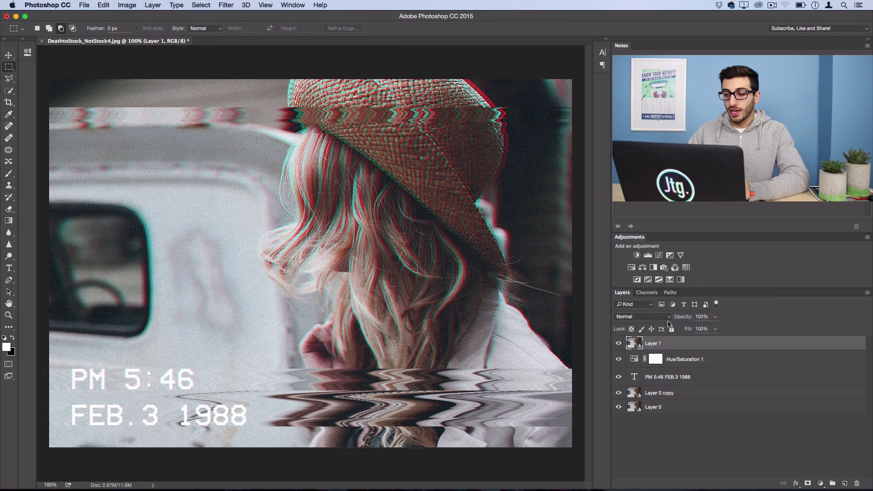
click(647, 293)
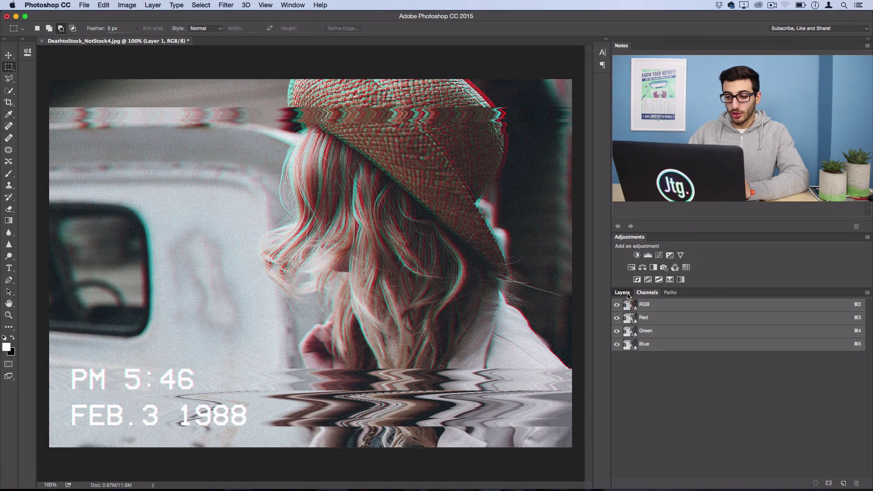
click(620, 293)
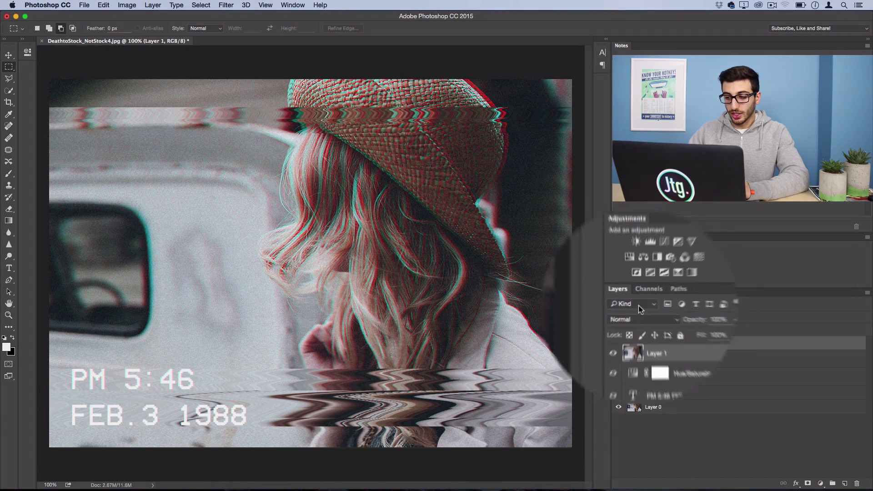
click(647, 292)
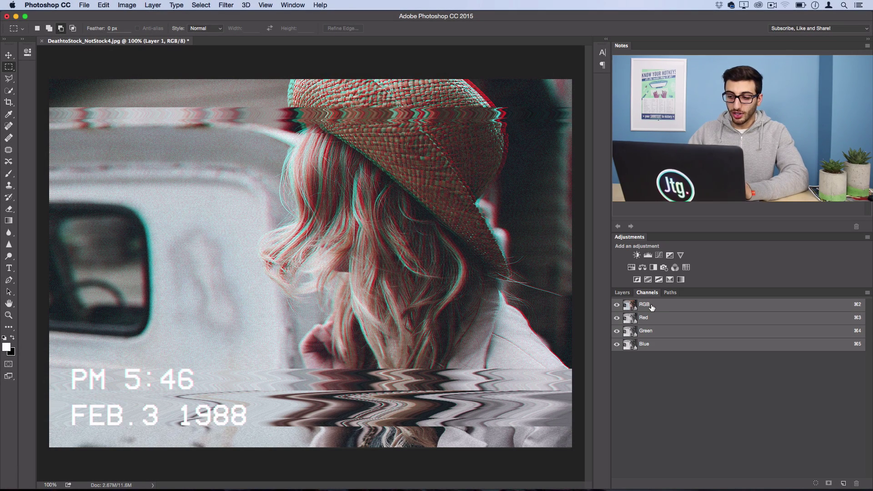
click(621, 293)
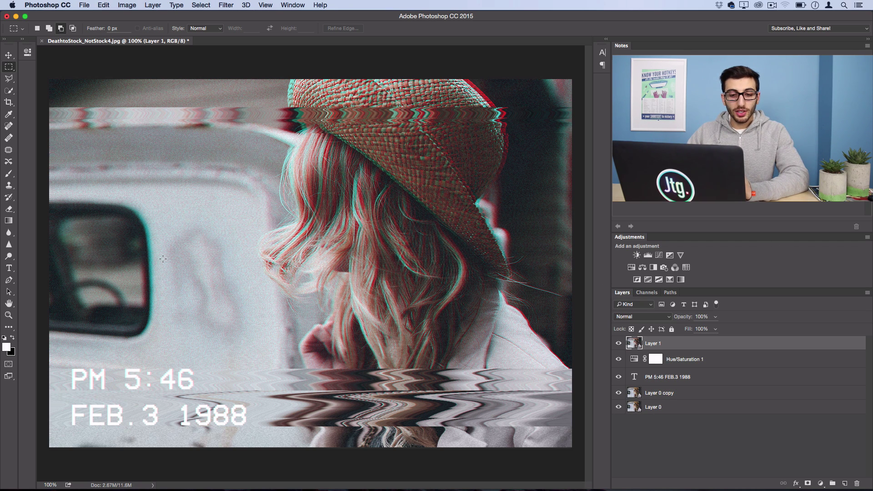
click(15, 327)
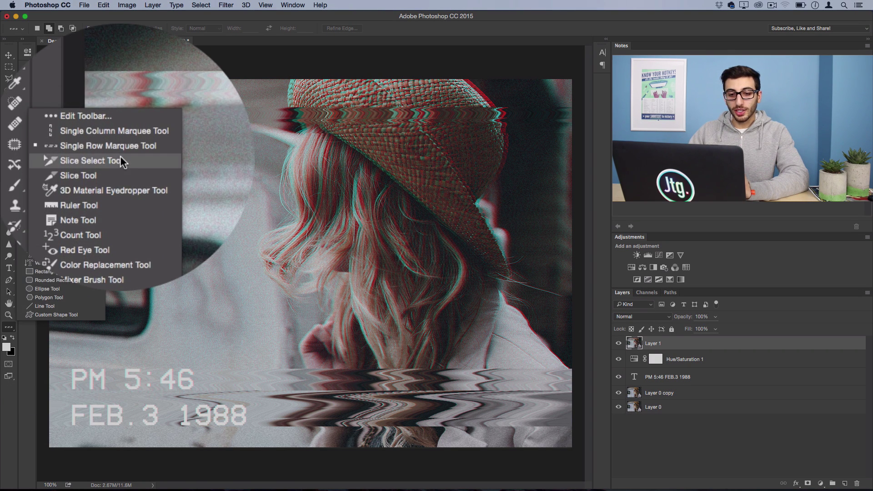
click(130, 150)
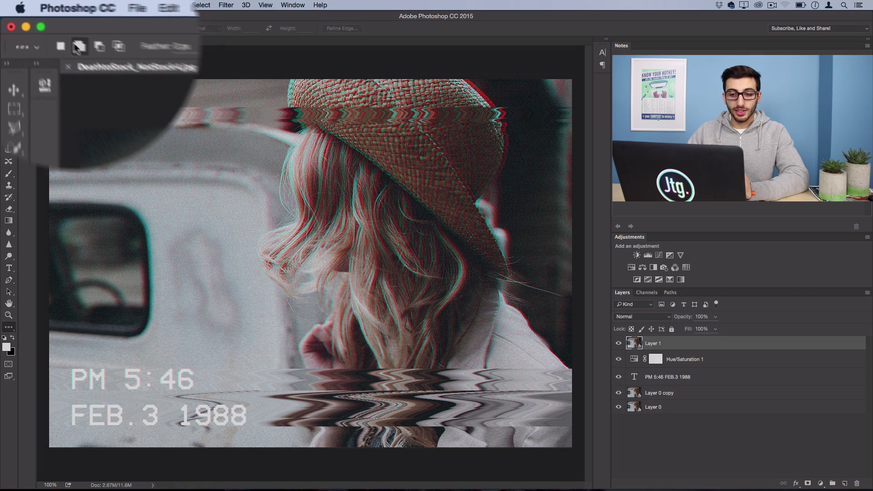
click(48, 28)
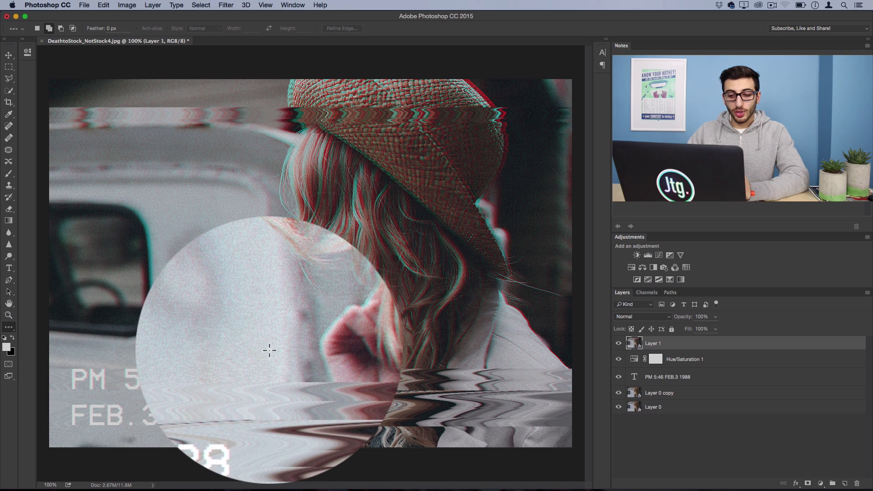
Select eight single-pixel rows spread across the photo, from the hat to the timestamp.
click(273, 350)
click(273, 340)
click(273, 337)
click(274, 321)
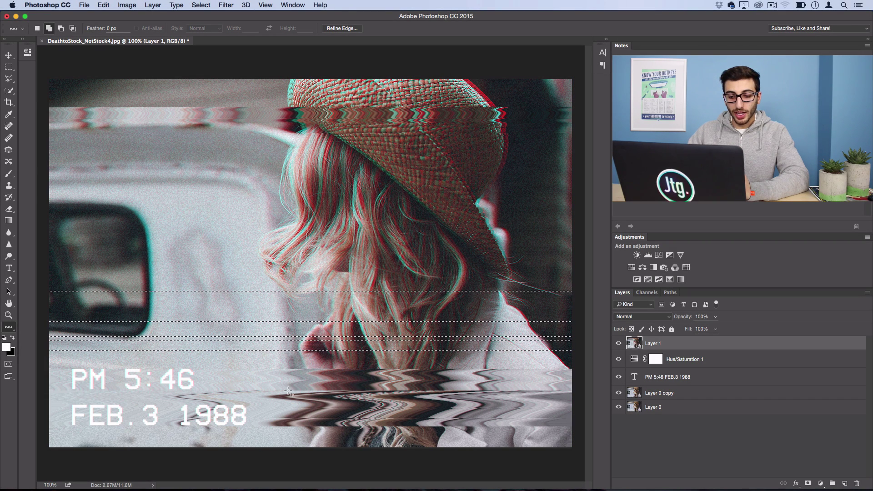
click(282, 291)
click(314, 396)
click(317, 370)
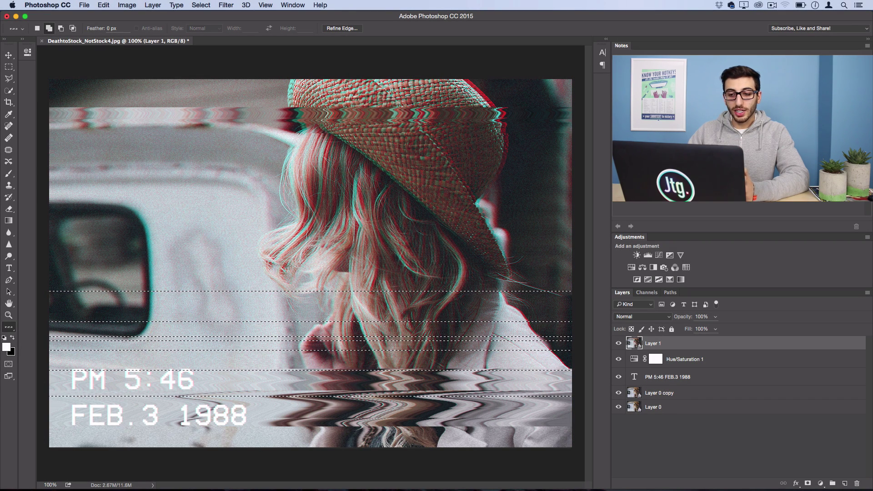
click(345, 180)
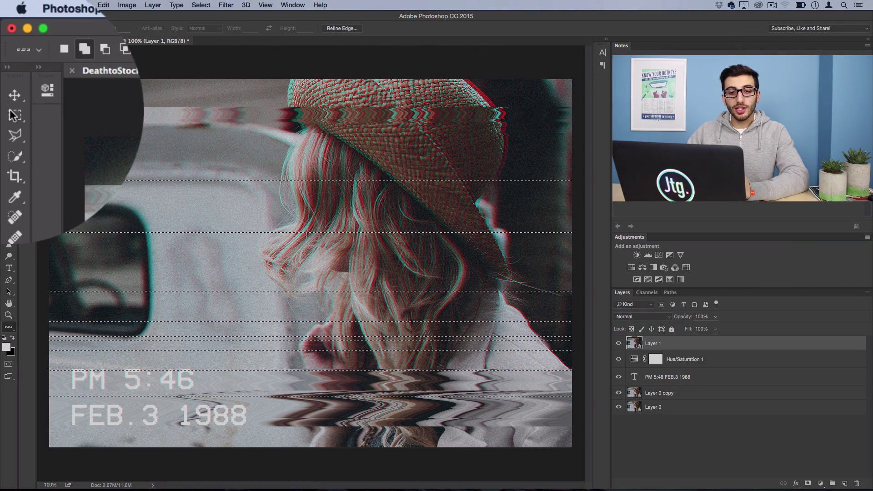
Use the Rectangular Marquee in Subtract mode to cut six gaps out of the row selections.
right_click(9, 67)
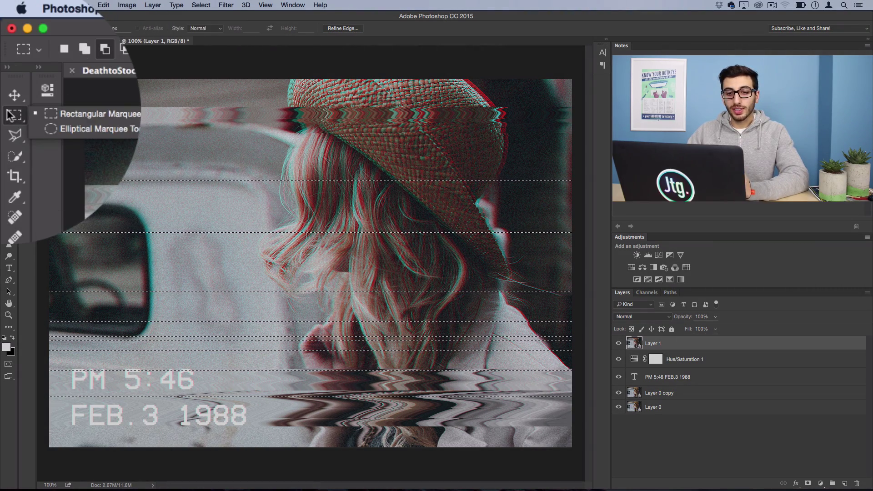
click(72, 112)
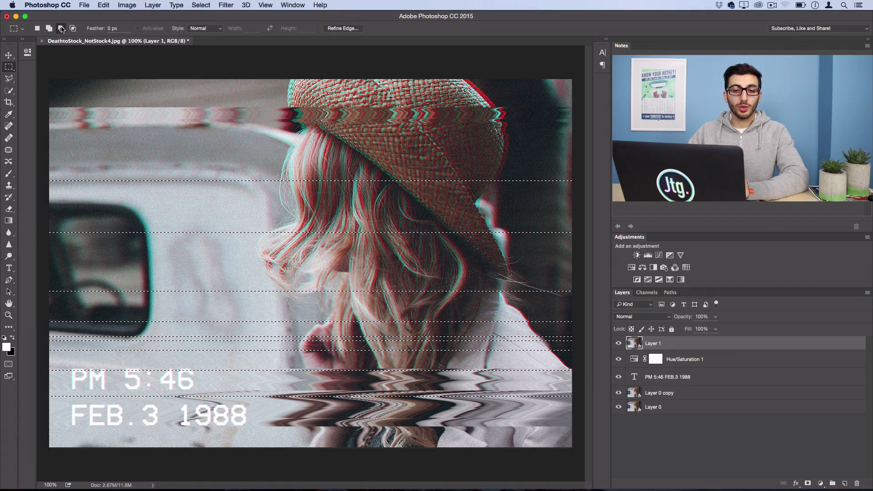
click(61, 29)
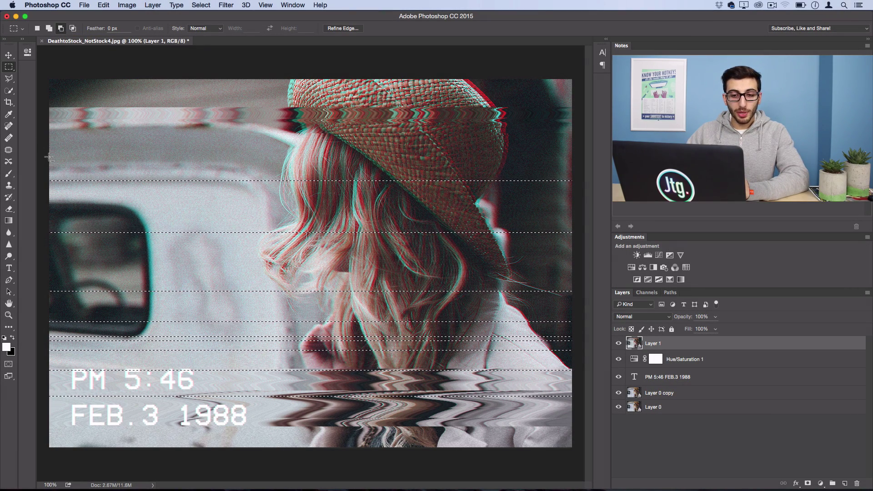
drag(221, 208, 5, 121)
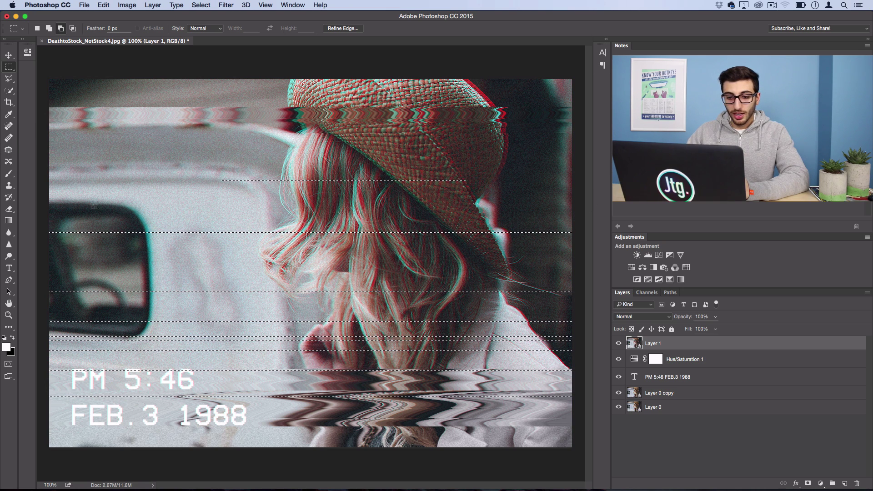
drag(108, 214, 484, 299)
drag(116, 389, 281, 402)
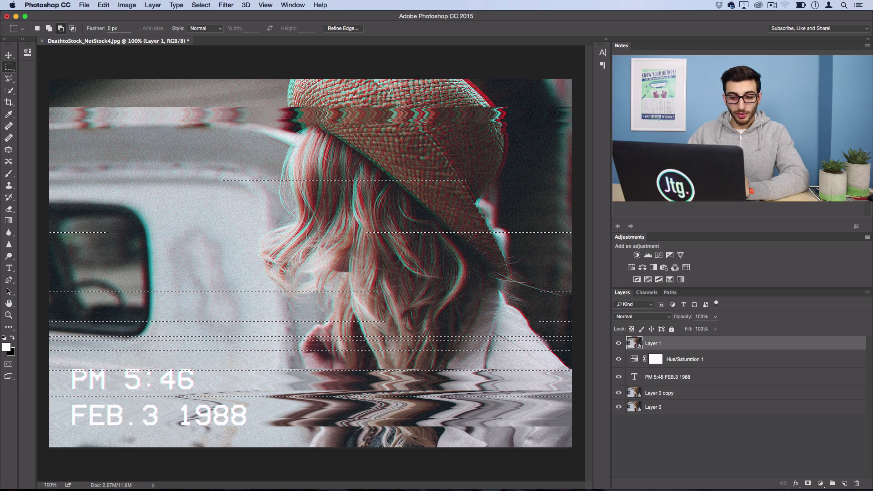
drag(97, 283, 181, 299)
drag(69, 364, 217, 376)
drag(231, 333, 301, 345)
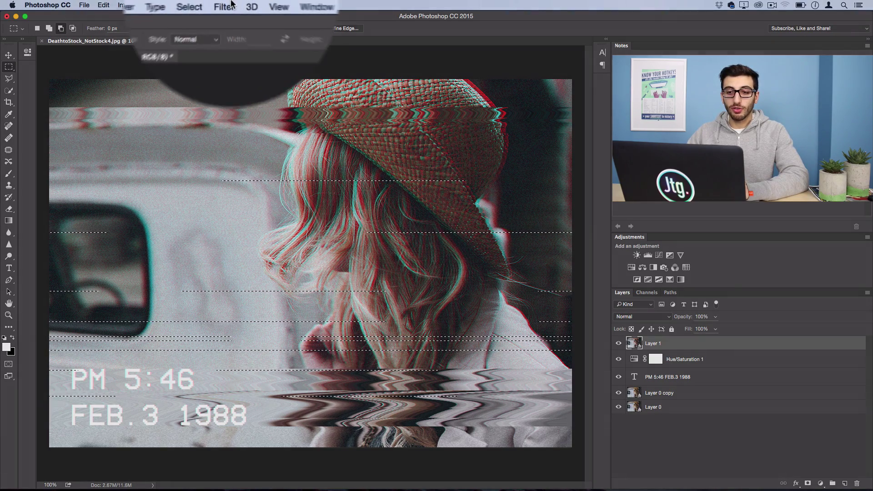
Apply the Wind filter to the selected rows with Blast method from the right.
click(226, 5)
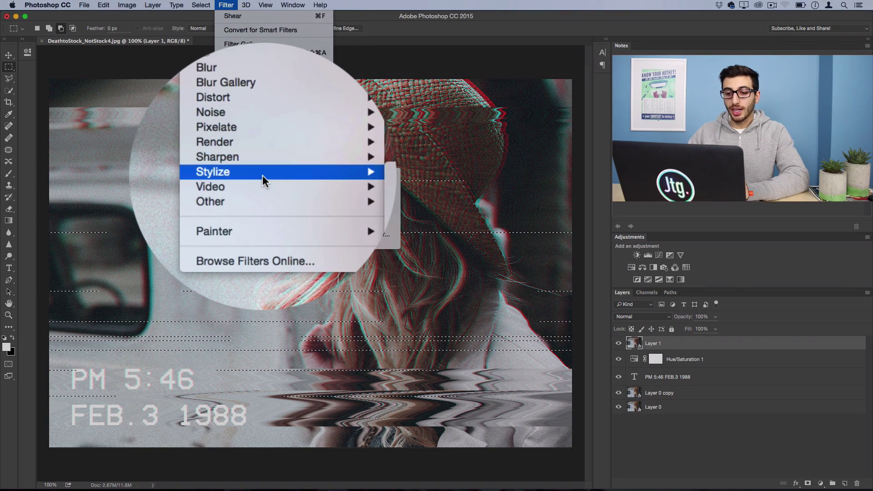
mouse_move(262, 176)
click(356, 241)
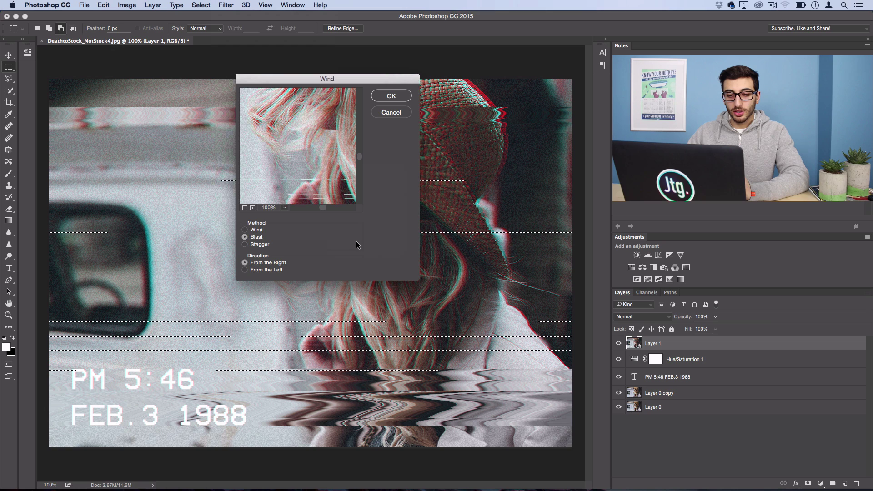
click(245, 208)
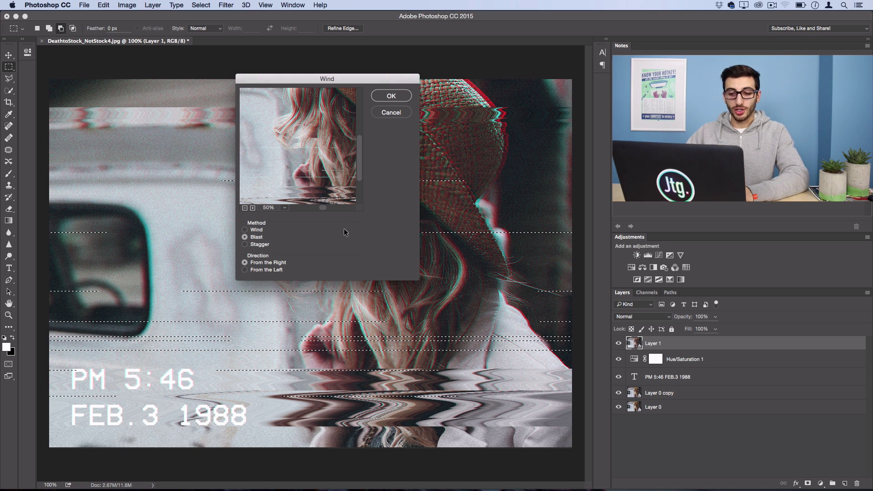
click(391, 96)
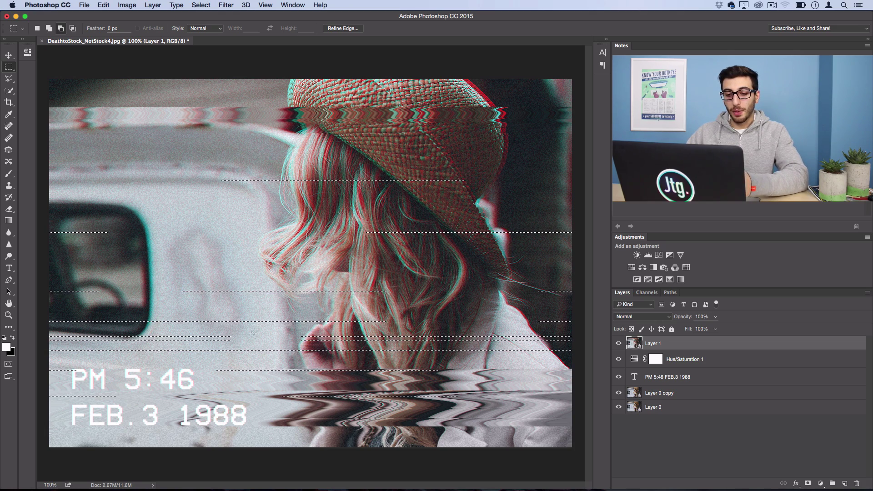
Repeat the Wind filter once more on the rows, then clear the selection.
key(ctrl+f)
key(ctrl+z)
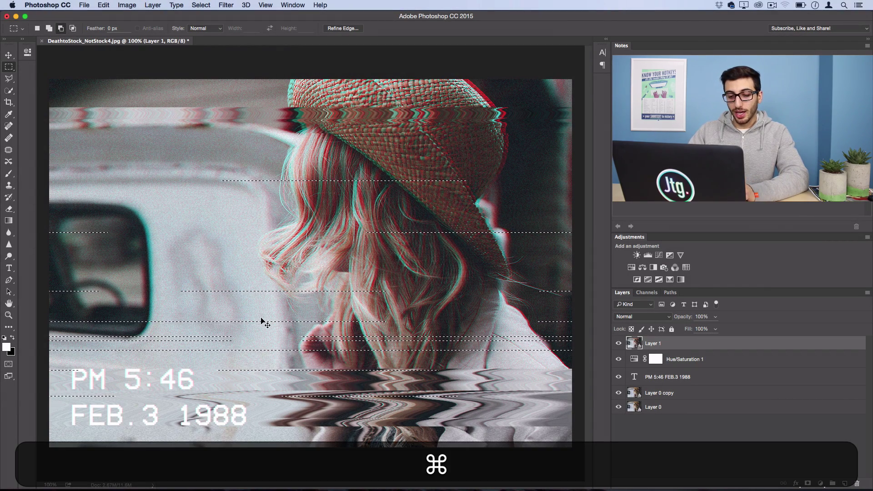
key(ctrl+f)
click(226, 5)
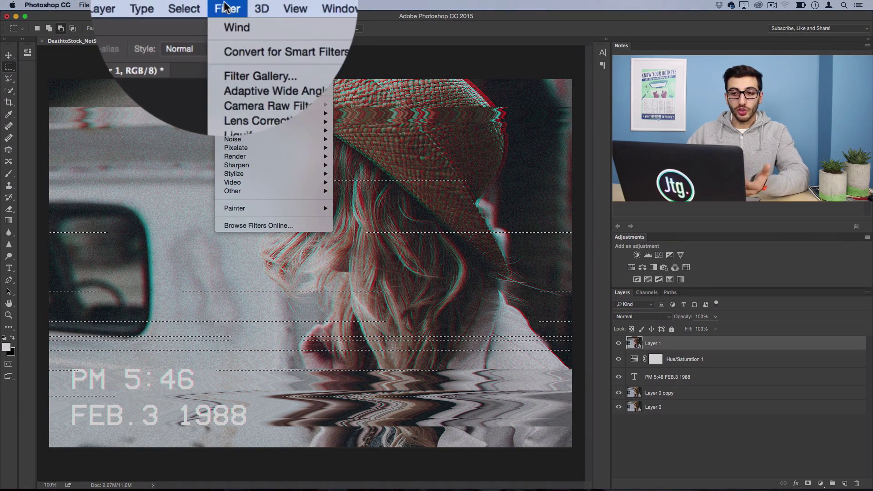
click(233, 5)
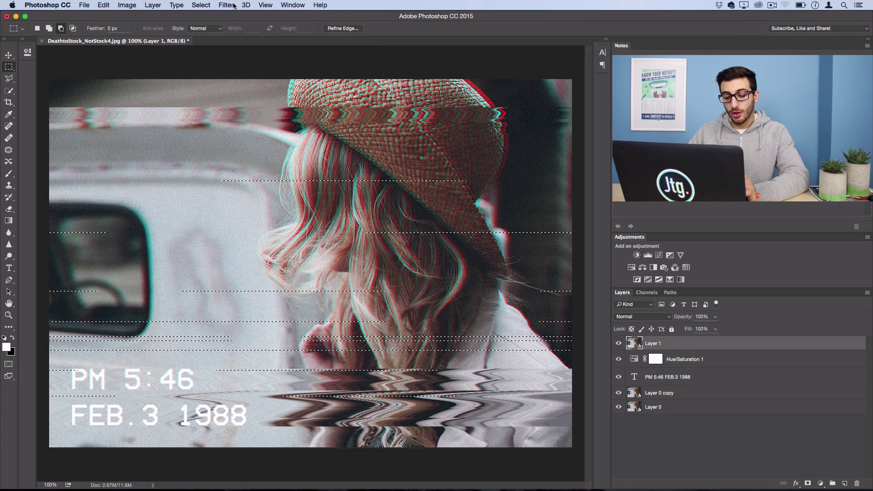
key(super+d)
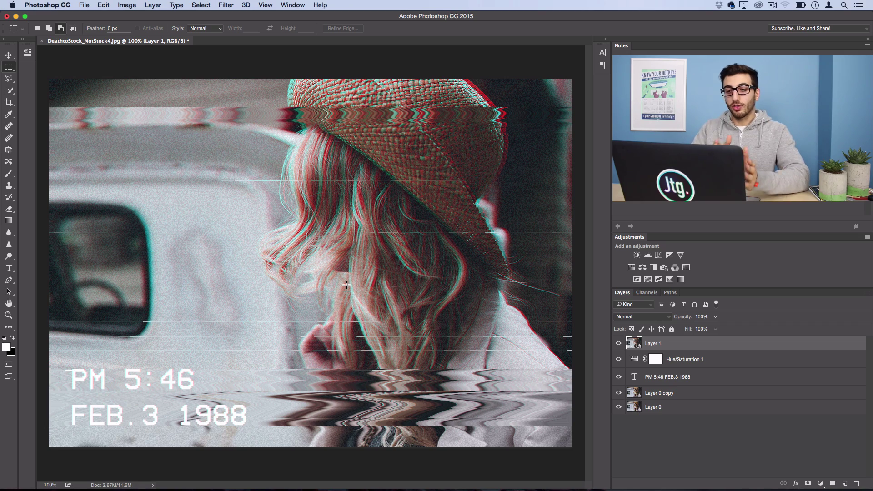
Bend the Shear curve by pulling its bottom and upper points left, keeping Repeat Edge Pixels.
click(226, 4)
mouse_move(245, 131)
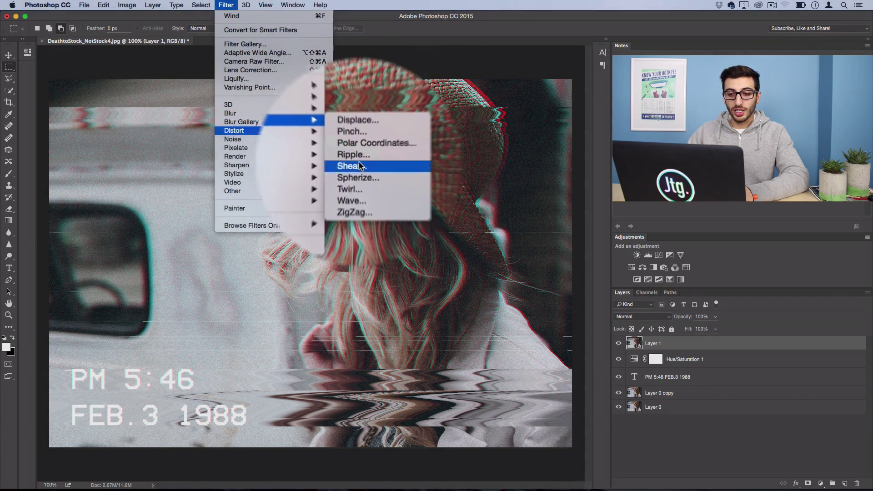
click(359, 165)
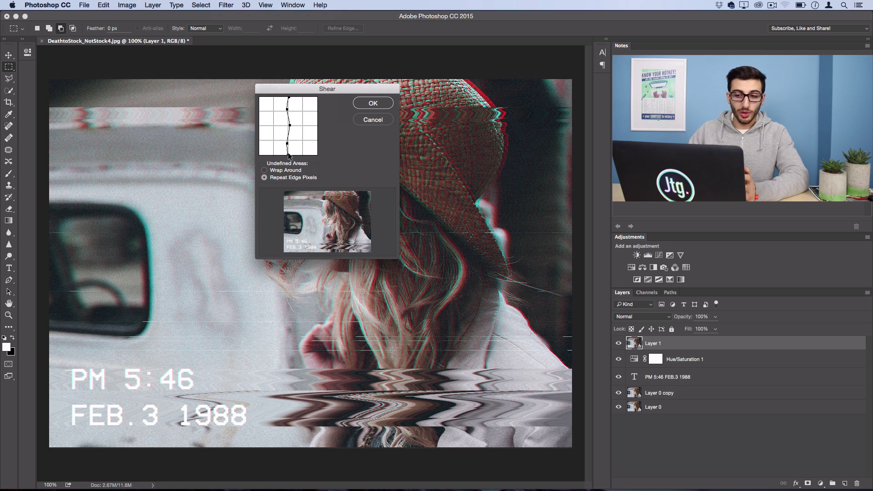
drag(288, 156, 285, 157)
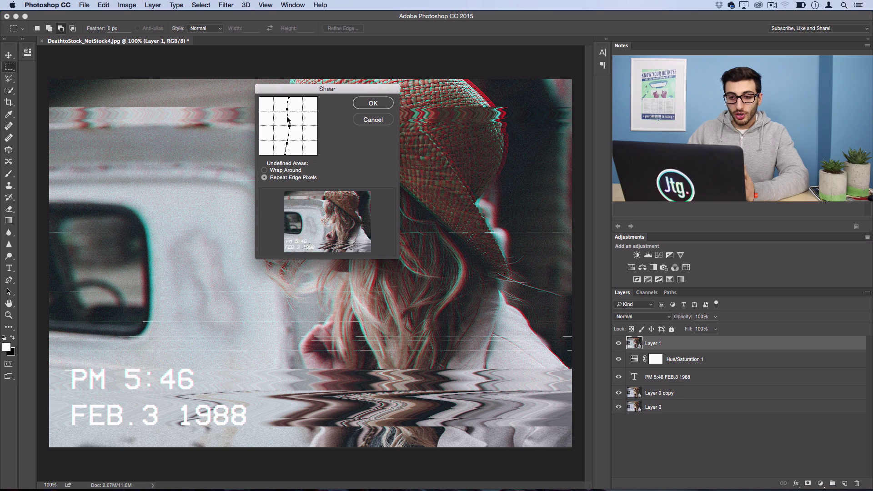
drag(288, 110, 285, 111)
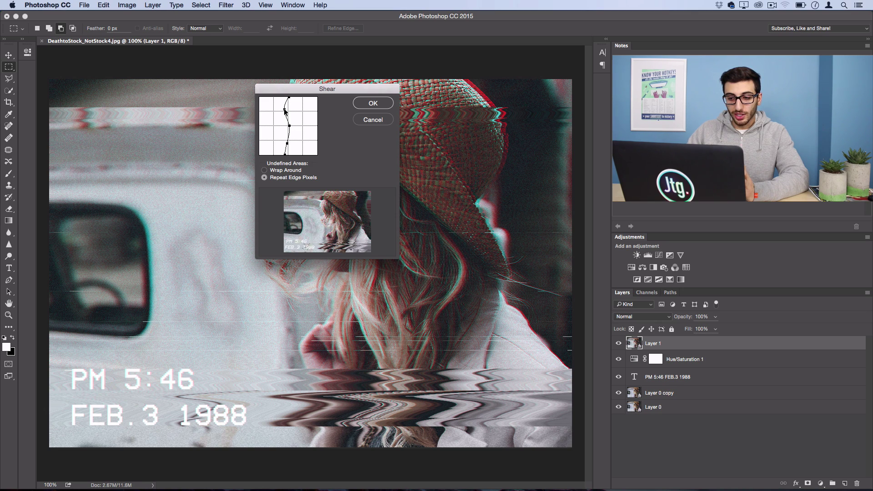
click(373, 103)
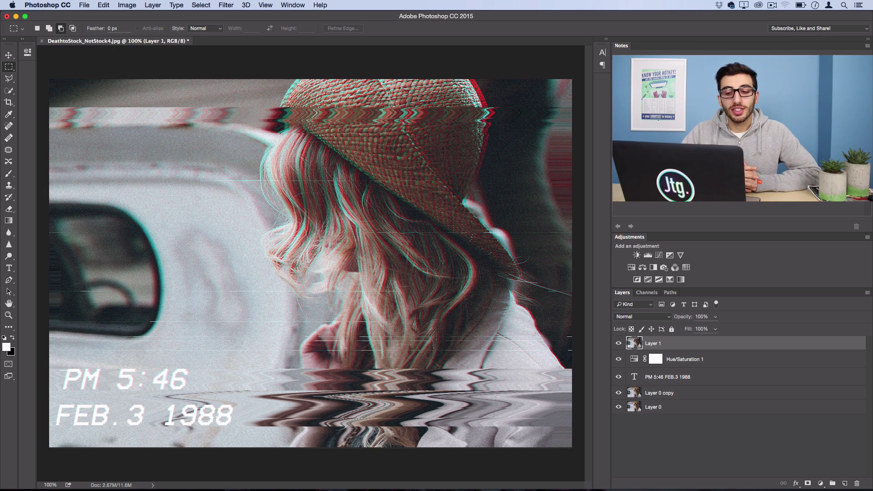